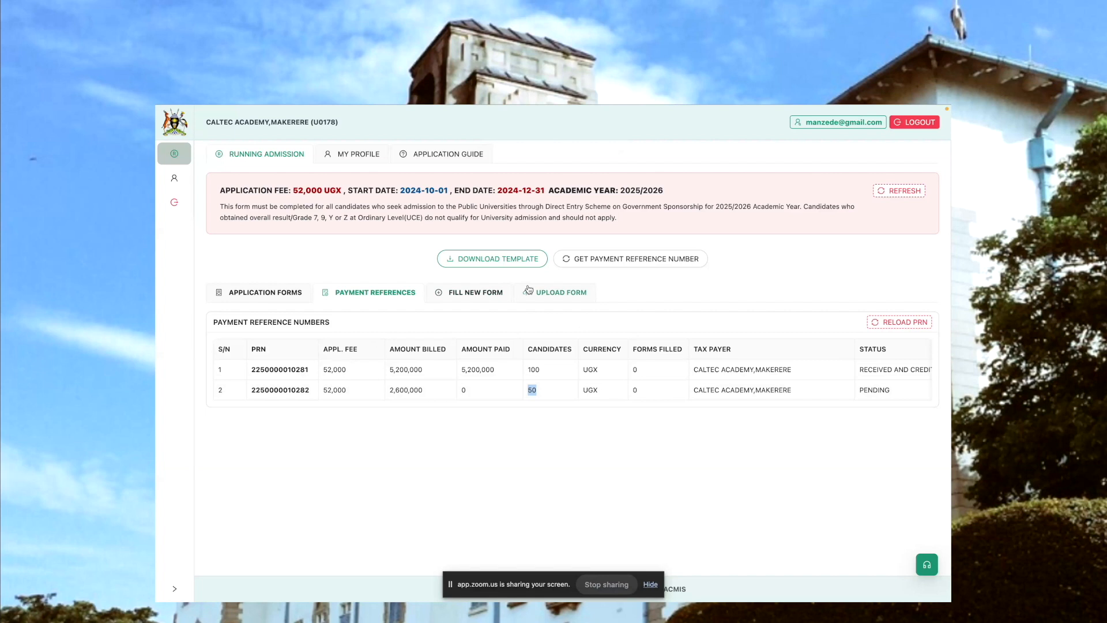
# Open a blank application form and download the application template, returning from Excel to the web form
pyautogui.click(462, 292)
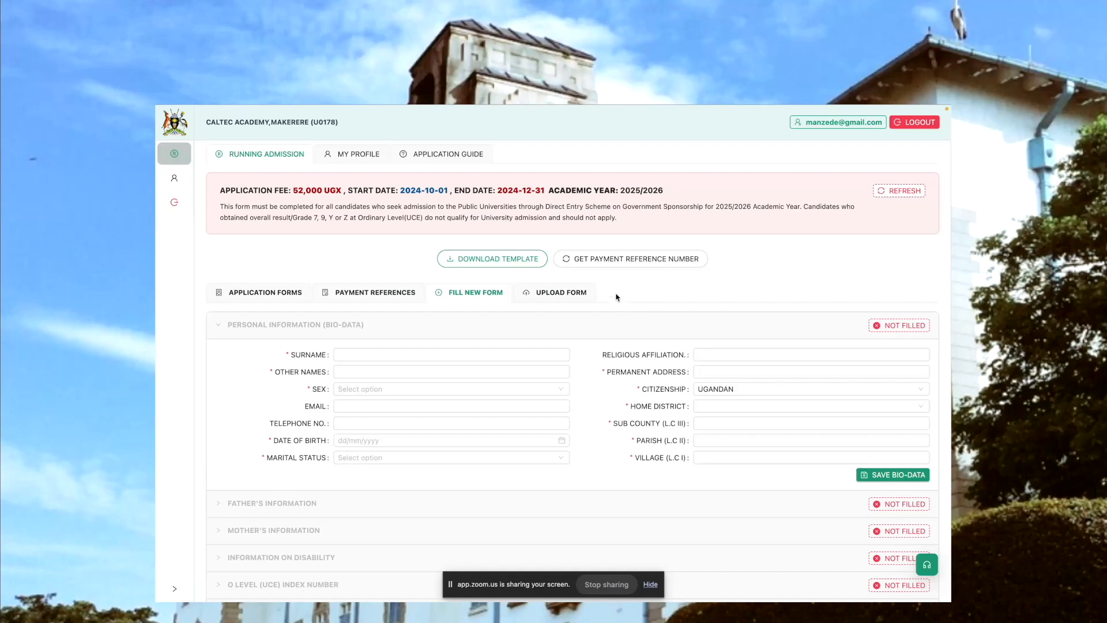
pyautogui.click(483, 261)
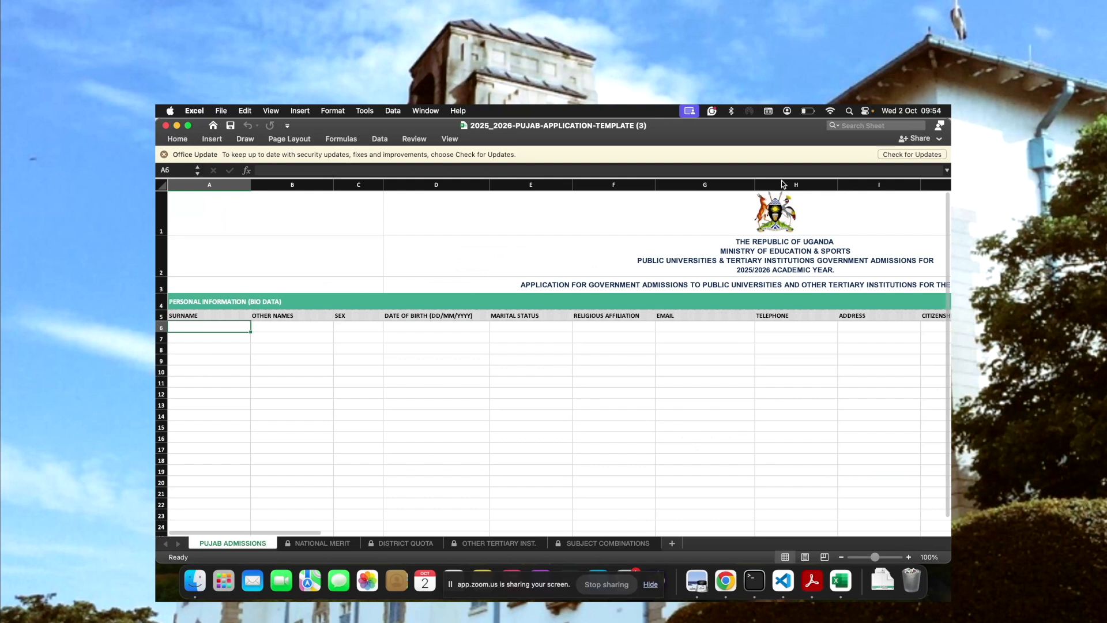
pyautogui.hotkey('ctrl', 'Right')
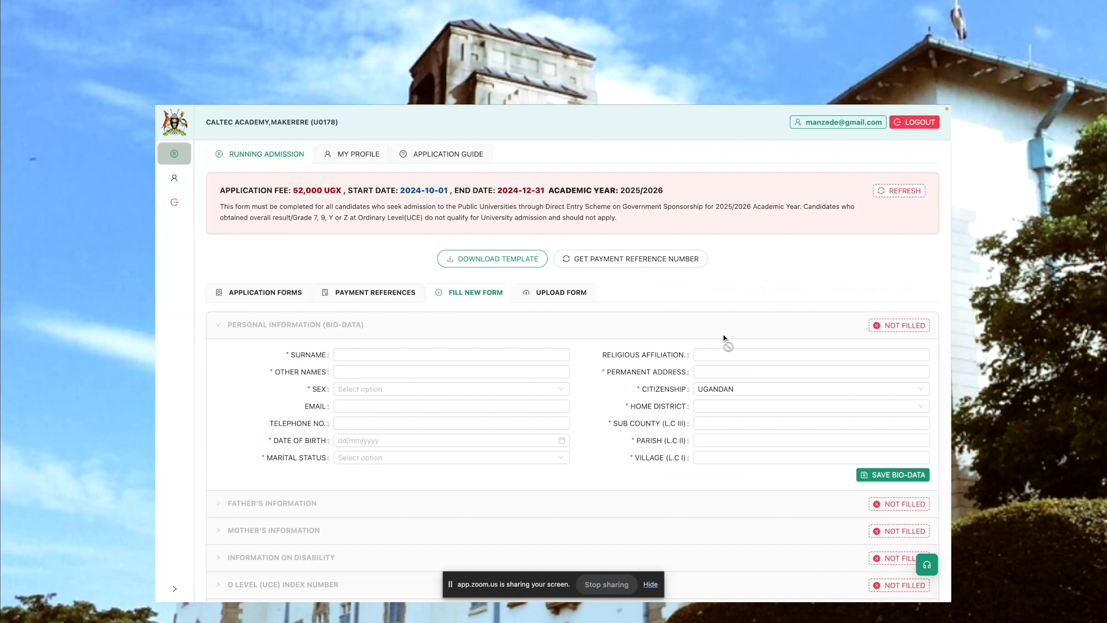
# Enter the candidate's surname and other names in the personal information section
pyautogui.scroll(-2, 724, 341)
pyautogui.scroll(-3, 725, 339)
pyautogui.click(724, 336)
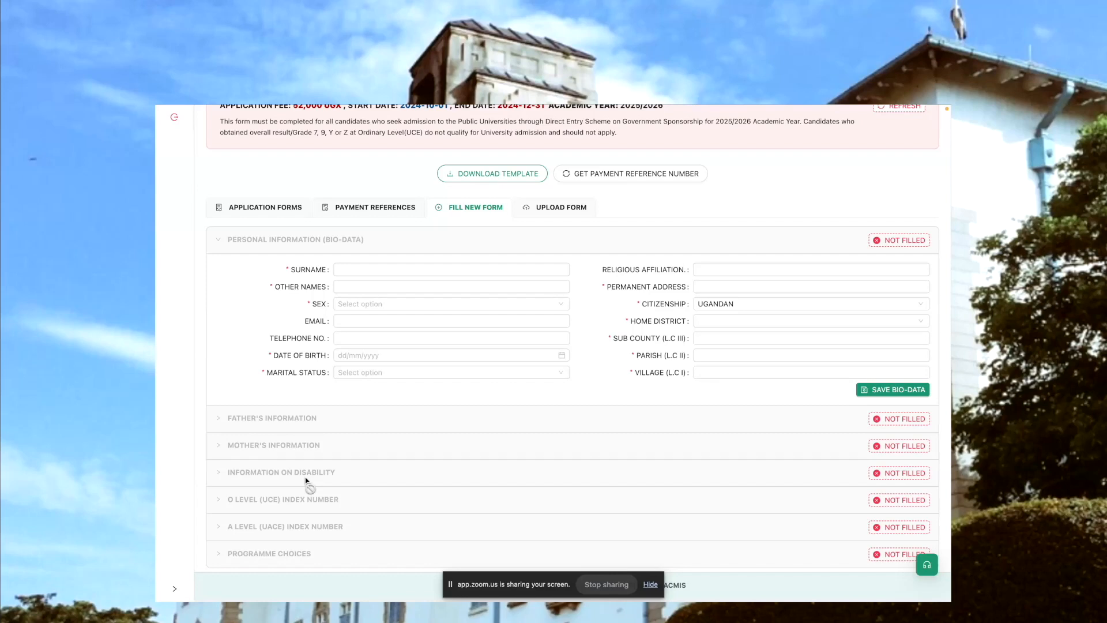
pyautogui.click(541, 267)
pyautogui.click(398, 257)
pyautogui.click(307, 271)
pyautogui.click(357, 269)
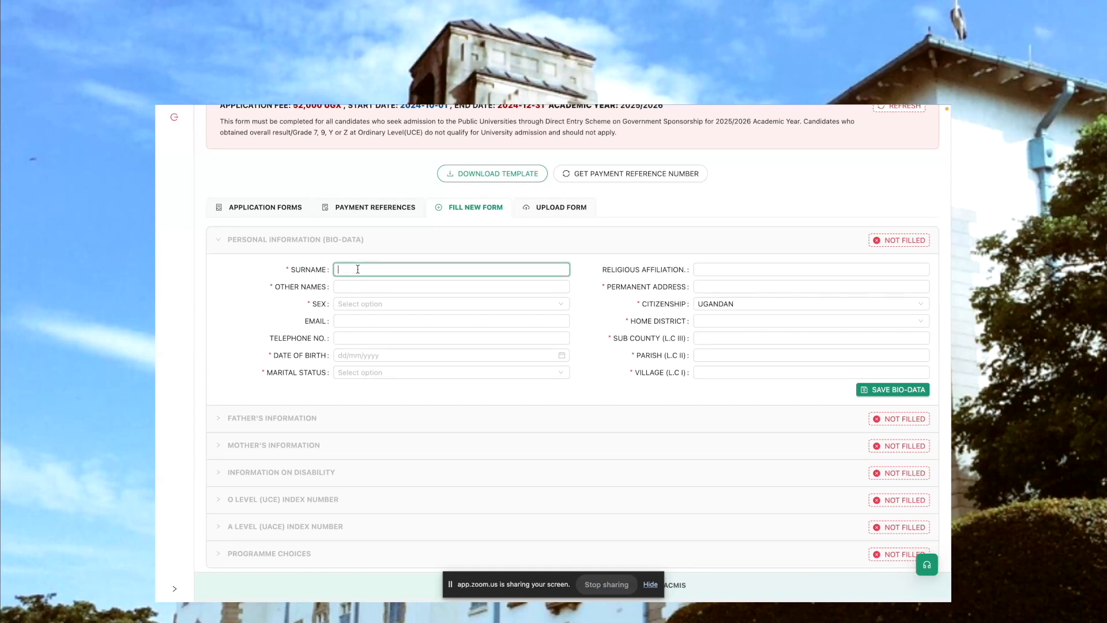
pyautogui.click(381, 287)
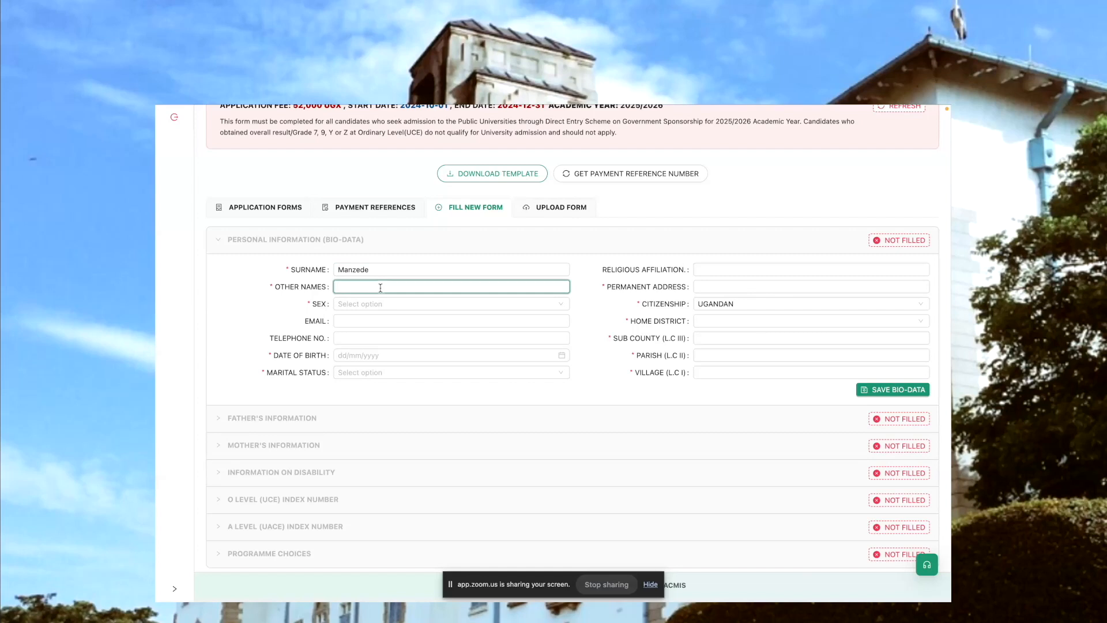
# Set the candidate's sex to MALE and enter the candidate's telephone number
pyautogui.press('Tab')
pyautogui.press('Down')
pyautogui.press('Return')
pyautogui.click(354, 338)
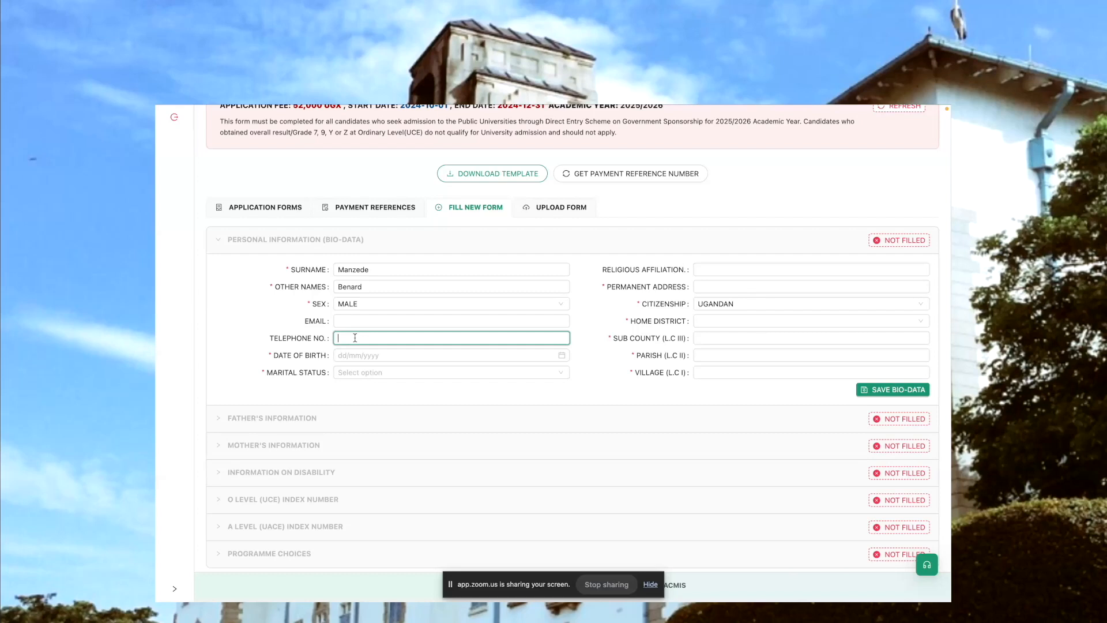
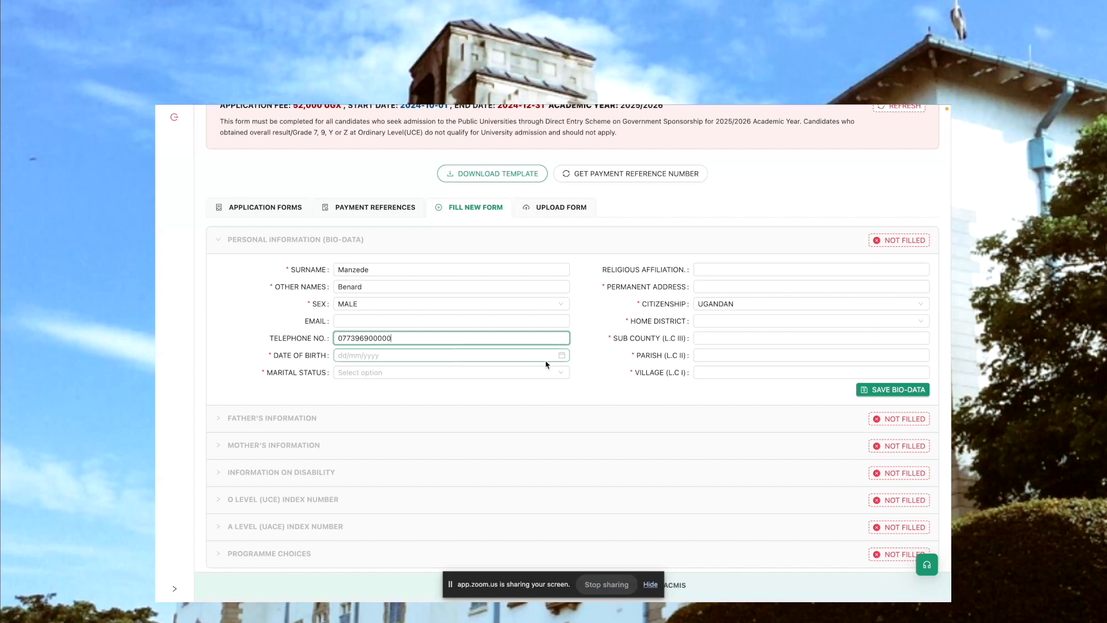
# Pick the candidate's date of birth from the calendar and set the marital status to SINGLE
pyautogui.click(563, 356)
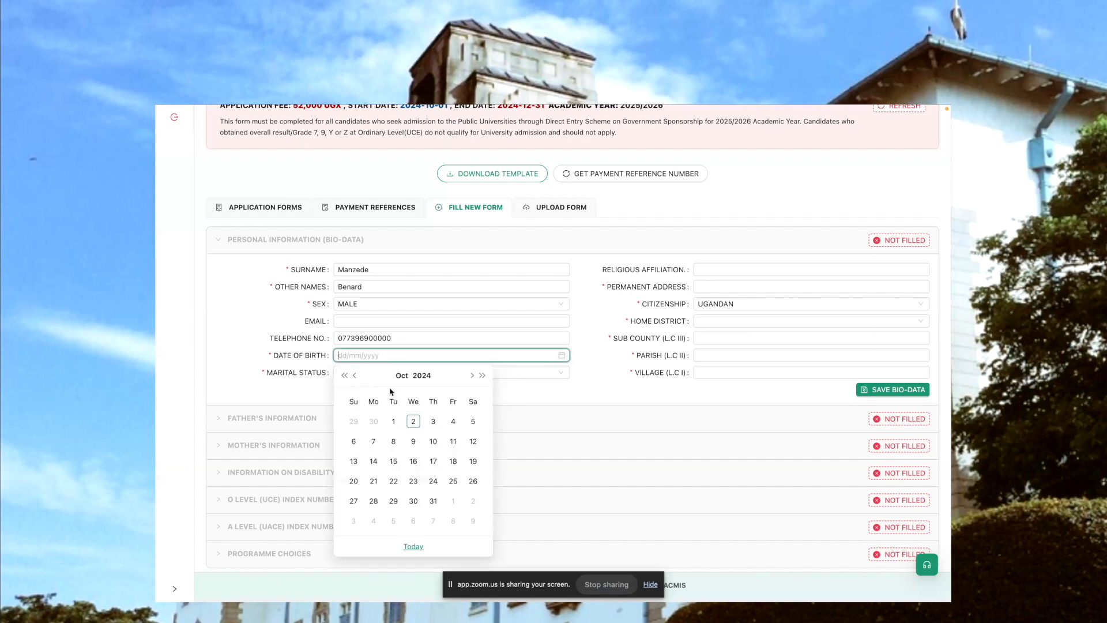
pyautogui.click(345, 376)
pyautogui.click(345, 376)
pyautogui.click(345, 377)
pyautogui.click(346, 376)
pyautogui.click(345, 376)
pyautogui.click(345, 377)
pyautogui.click(346, 376)
pyautogui.click(346, 376)
pyautogui.click(346, 376)
pyautogui.click(346, 376)
pyautogui.click(346, 376)
pyautogui.click(346, 376)
pyautogui.click(346, 376)
pyautogui.click(345, 376)
pyautogui.click(346, 376)
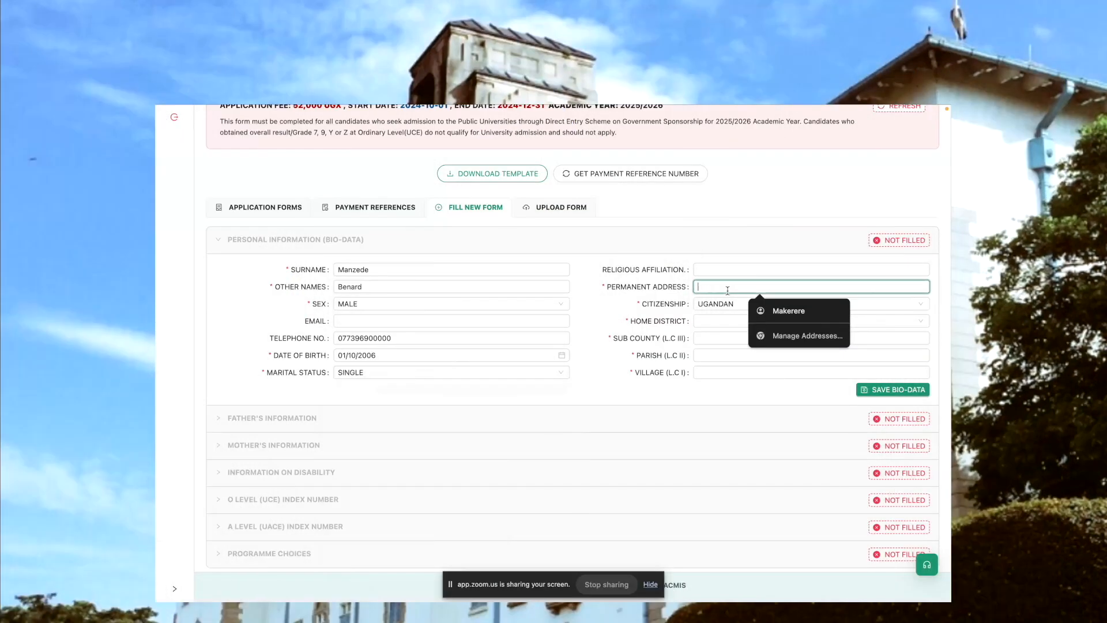
# Fill in the candidate's permanent address and choose UGANDAN as the citizenship
pyautogui.write('Kampala')
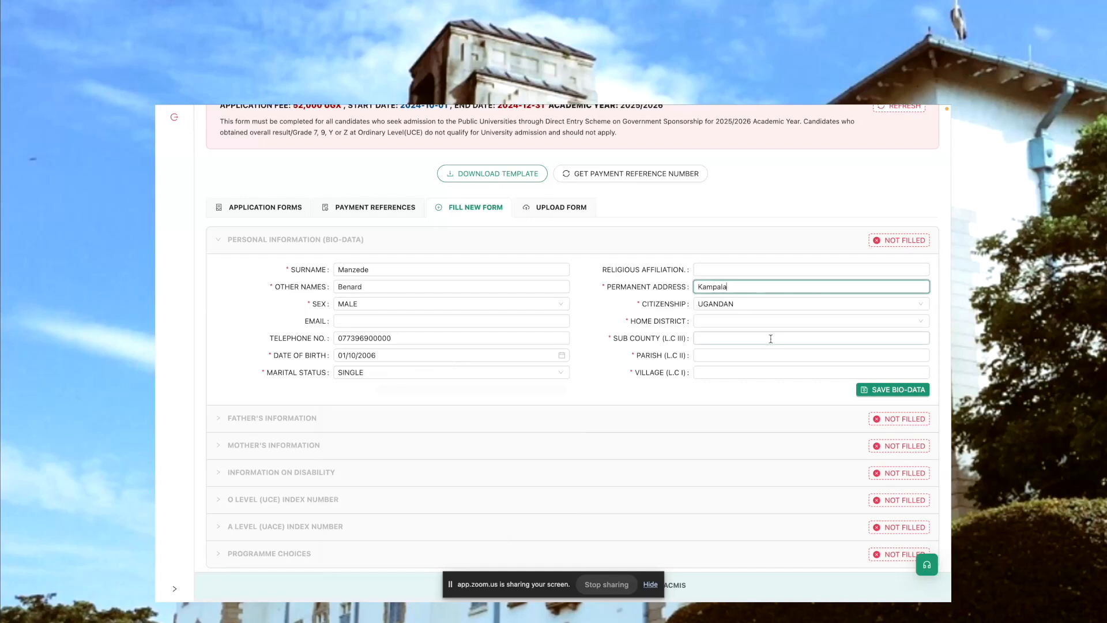
pyautogui.click(735, 304)
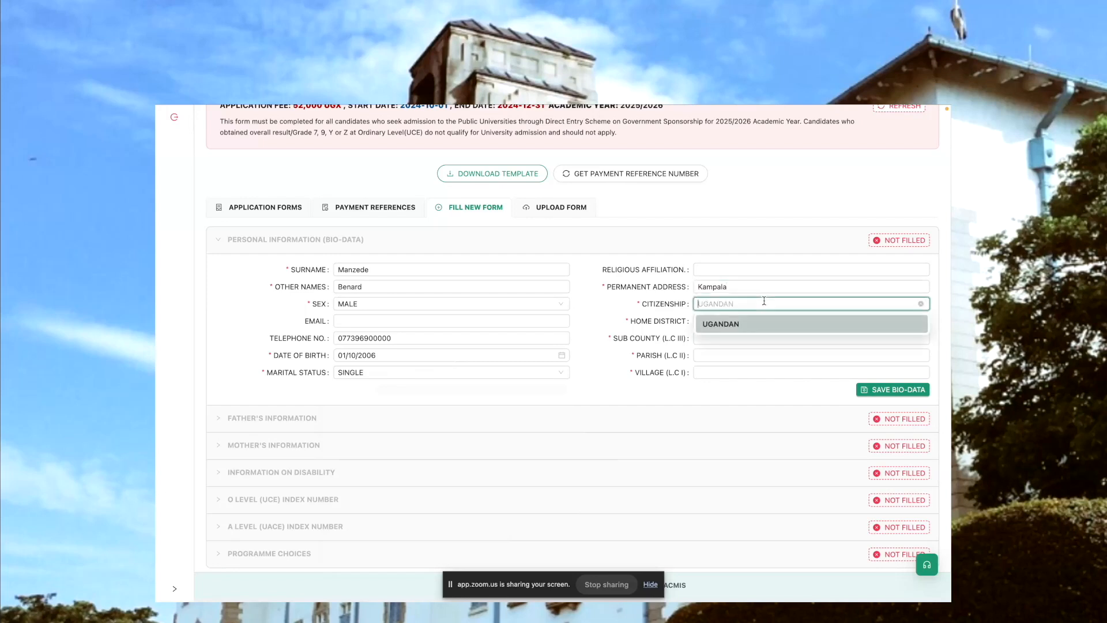
pyautogui.click(733, 325)
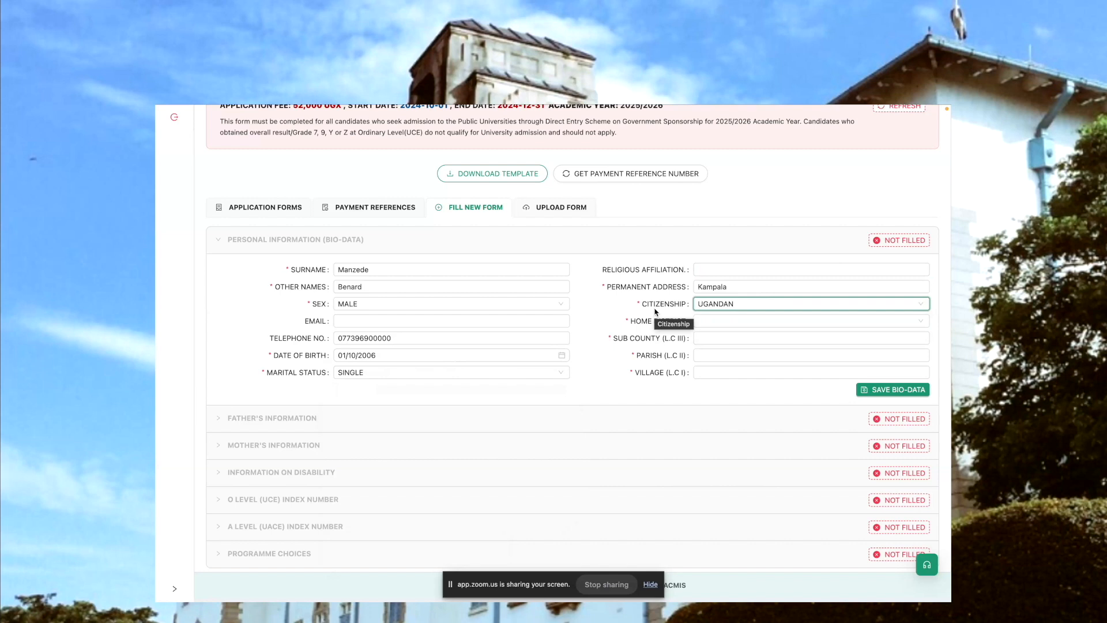
# Choose MARACHA as the candidate's home district
pyautogui.click(707, 320)
pyautogui.scroll(-20, 734, 402)
pyautogui.scroll(-5, 734, 401)
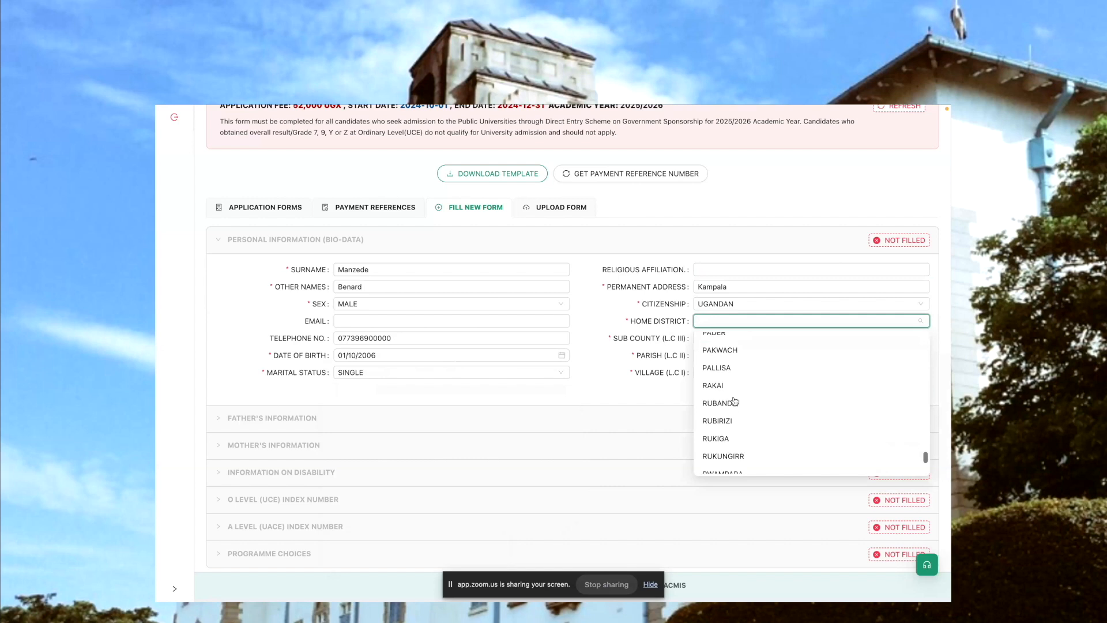
pyautogui.scroll(20, 733, 400)
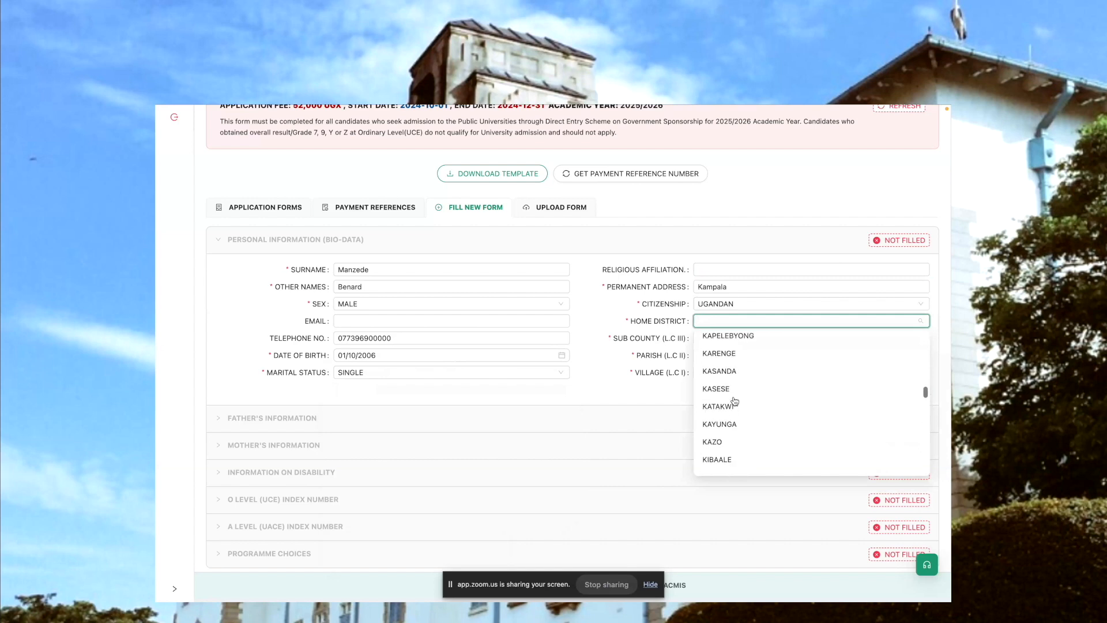
pyautogui.scroll(2, 735, 402)
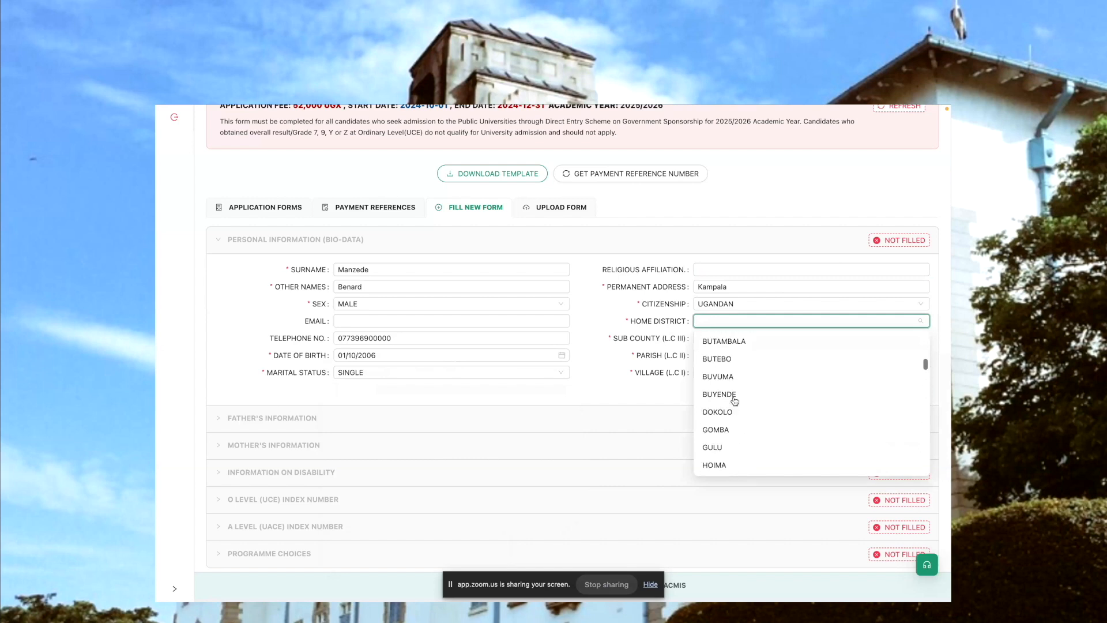
pyautogui.scroll(10, 744, 397)
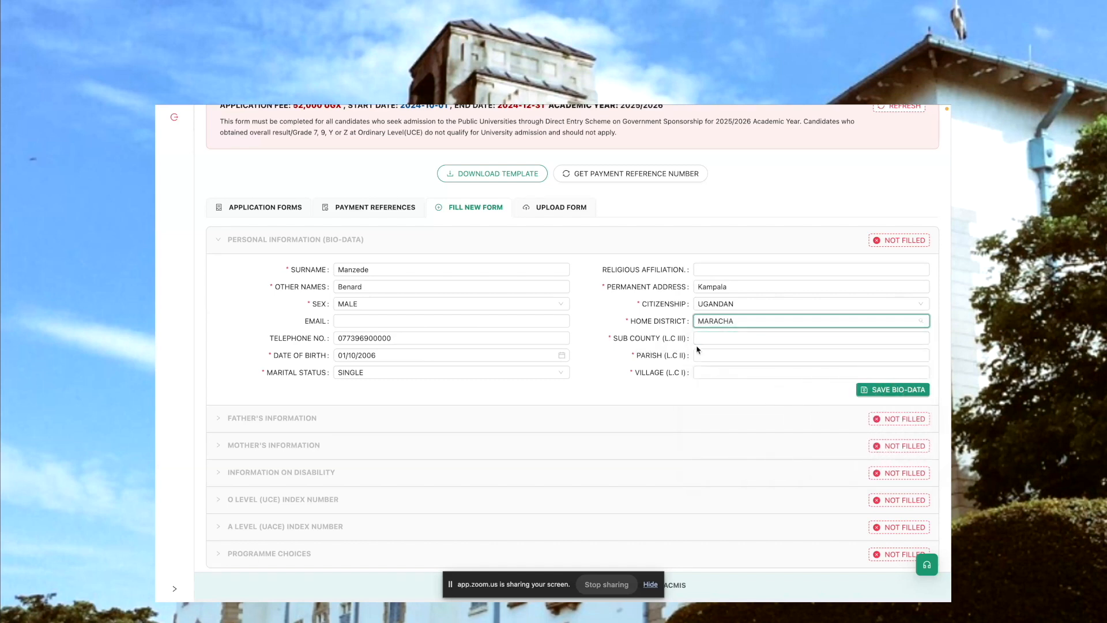
# Fill in MARACHA as the candidate's sub county, parish and village, and save the bio-data
pyautogui.click(697, 372)
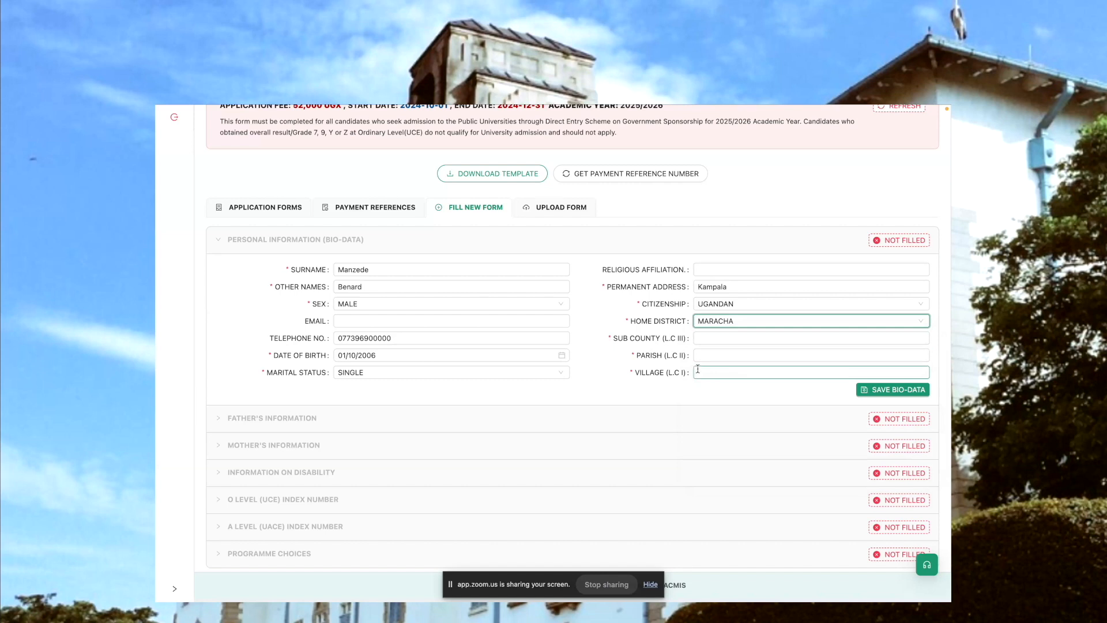
pyautogui.click(715, 337)
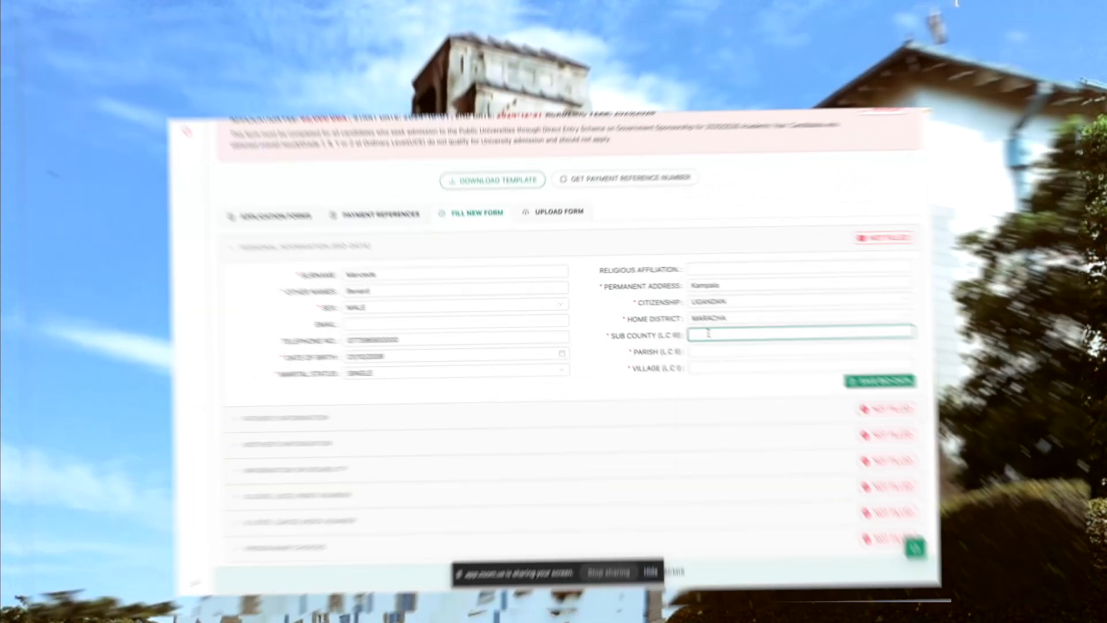
pyautogui.write('MAR')
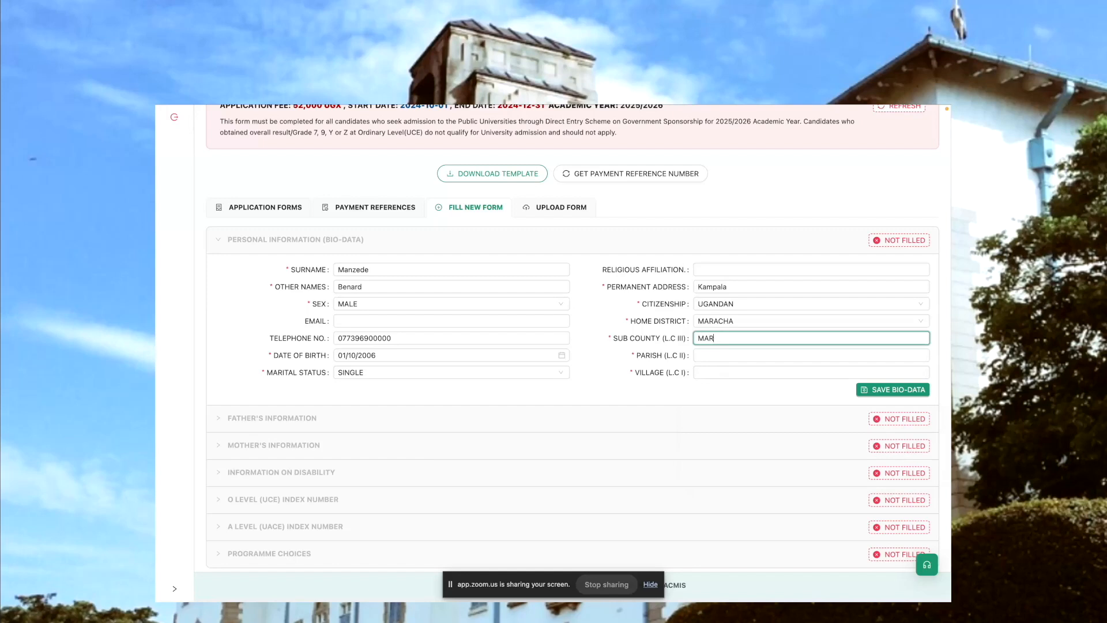
pyautogui.write('ACH')
pyautogui.doubleClick(723, 341)
pyautogui.press('super+c')
pyautogui.click(722, 354)
pyautogui.press('super+v')
pyautogui.click(720, 372)
pyautogui.press('super+v')
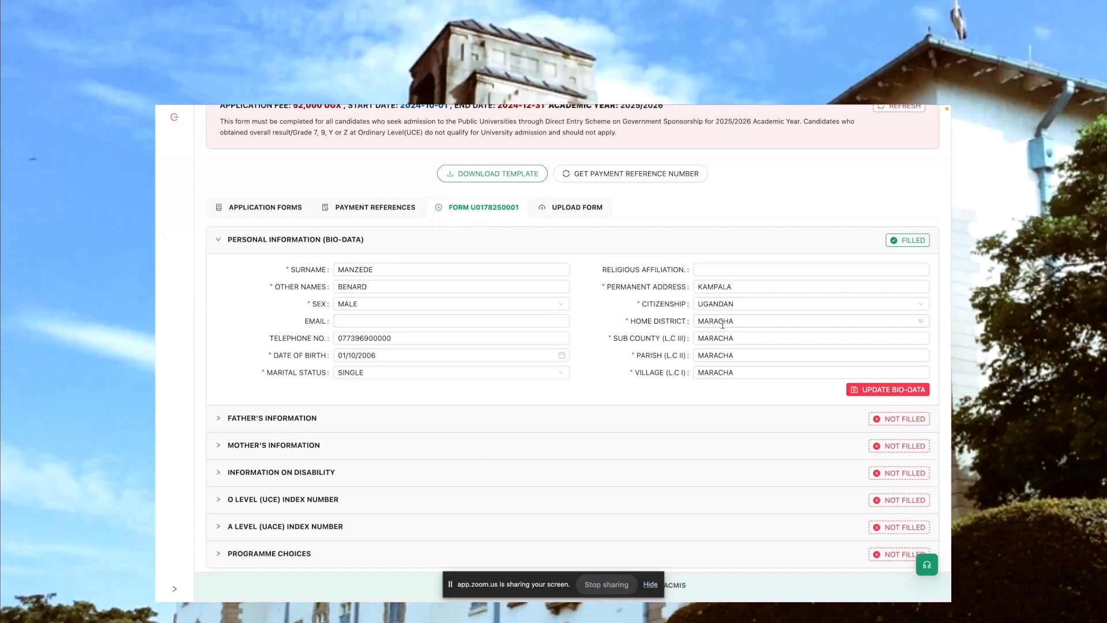
# Change the candidate's home district to KWANIA
pyautogui.click(650, 337)
pyautogui.click(768, 321)
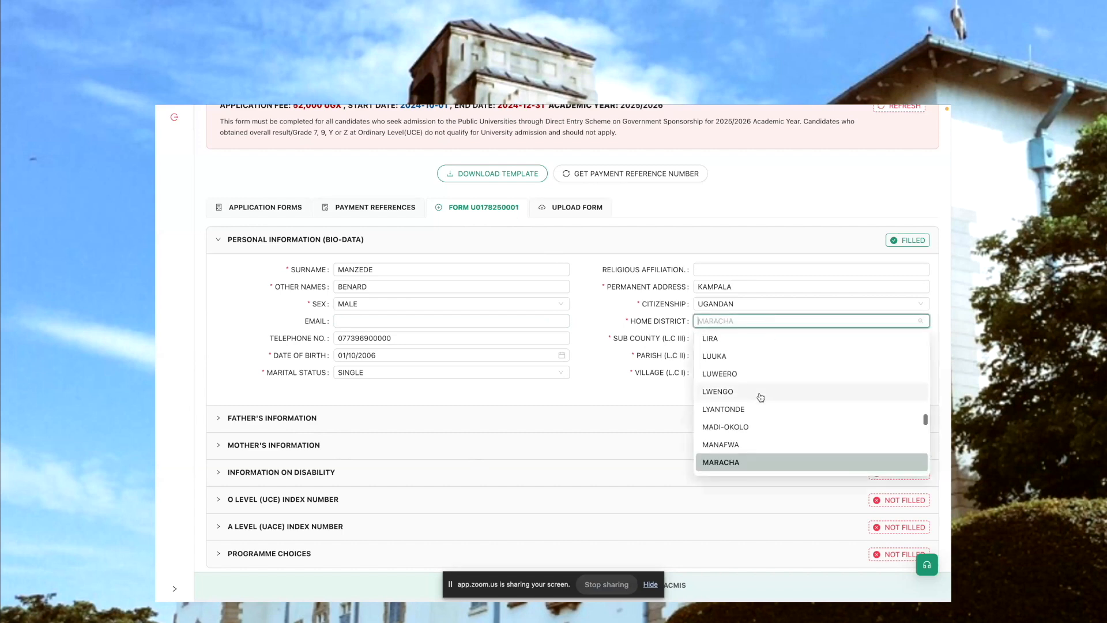
pyautogui.scroll(-1, 761, 397)
pyautogui.scroll(4, 756, 383)
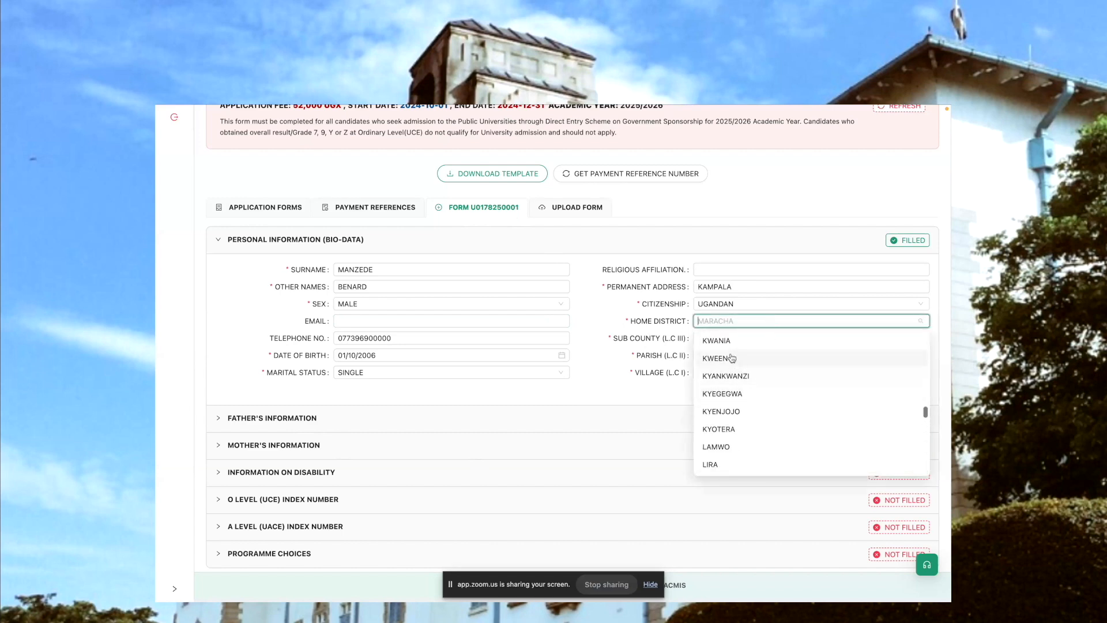
pyautogui.click(742, 340)
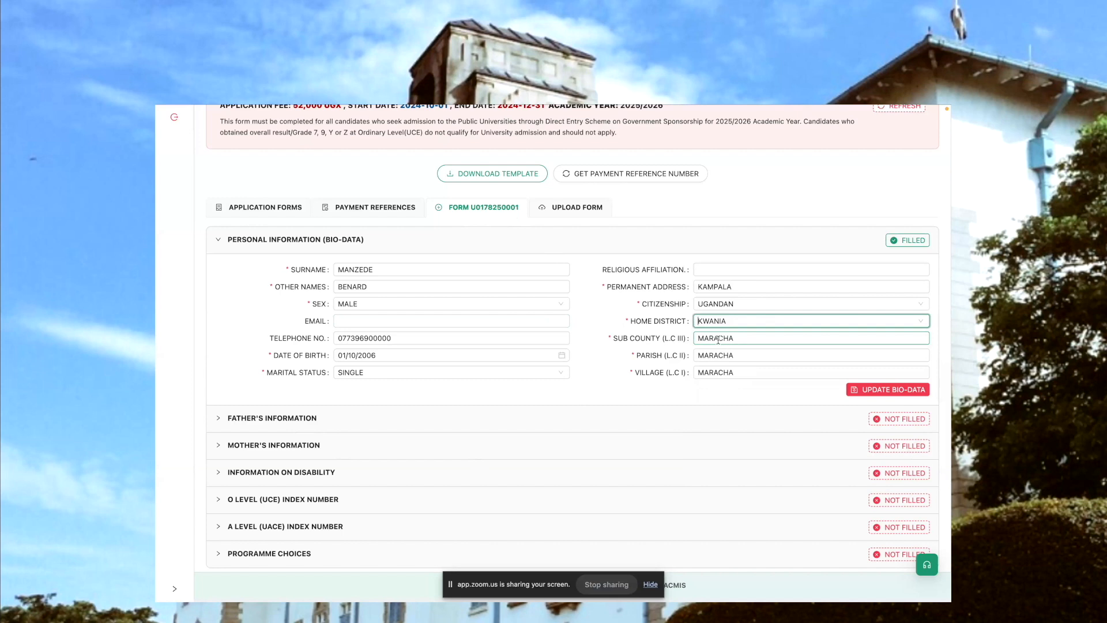
# Replace the sub county, parish and village with KWANIA and update the saved bio-data
pyautogui.doubleClick(717, 339)
pyautogui.write('KWANIA')
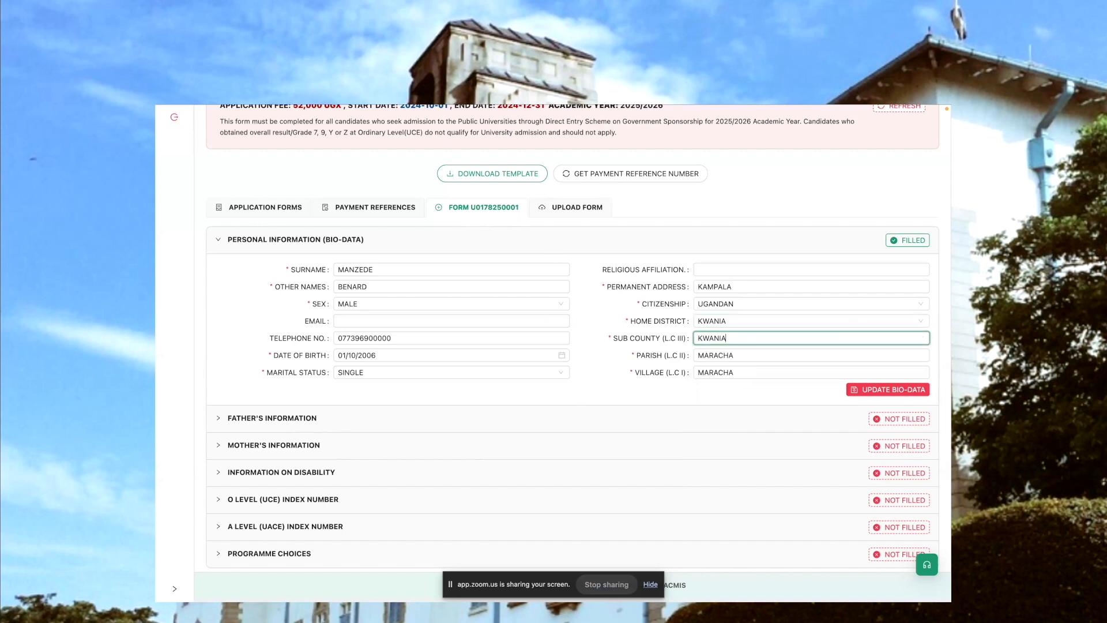
pyautogui.doubleClick(720, 340)
pyautogui.hotkey('ctrl', 'c')
pyautogui.doubleClick(716, 355)
pyautogui.hotkey('ctrl', 'v')
pyautogui.doubleClick(715, 372)
pyautogui.hotkey('ctrl', 'v')
pyautogui.click(875, 390)
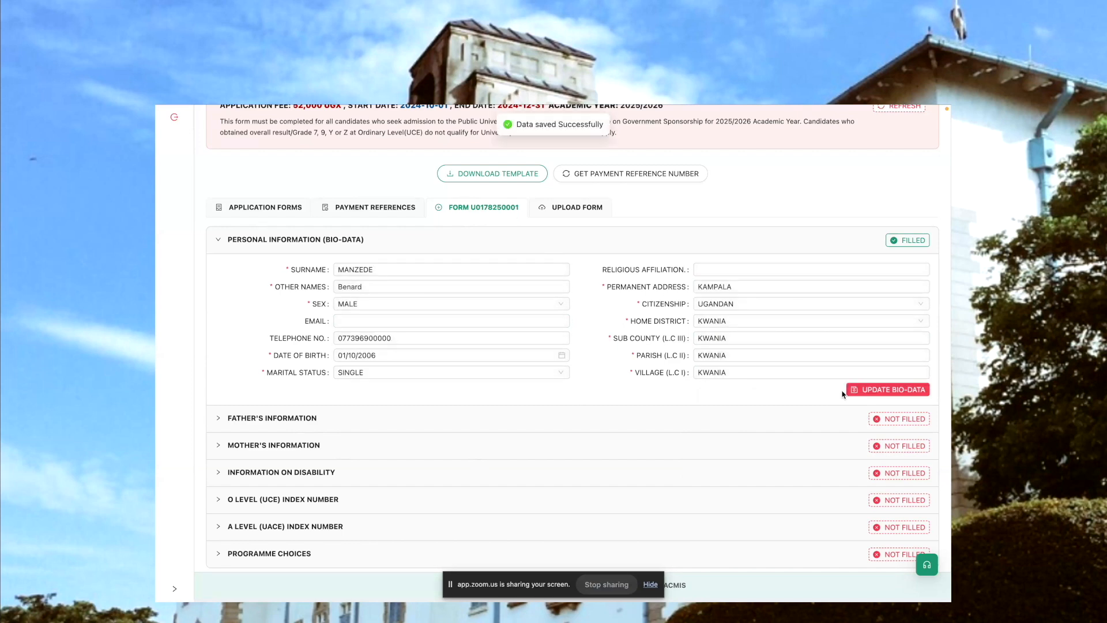
# Open the father's information section and fill in the father's surname and other names
pyautogui.scroll(2, 843, 394)
pyautogui.click(568, 332)
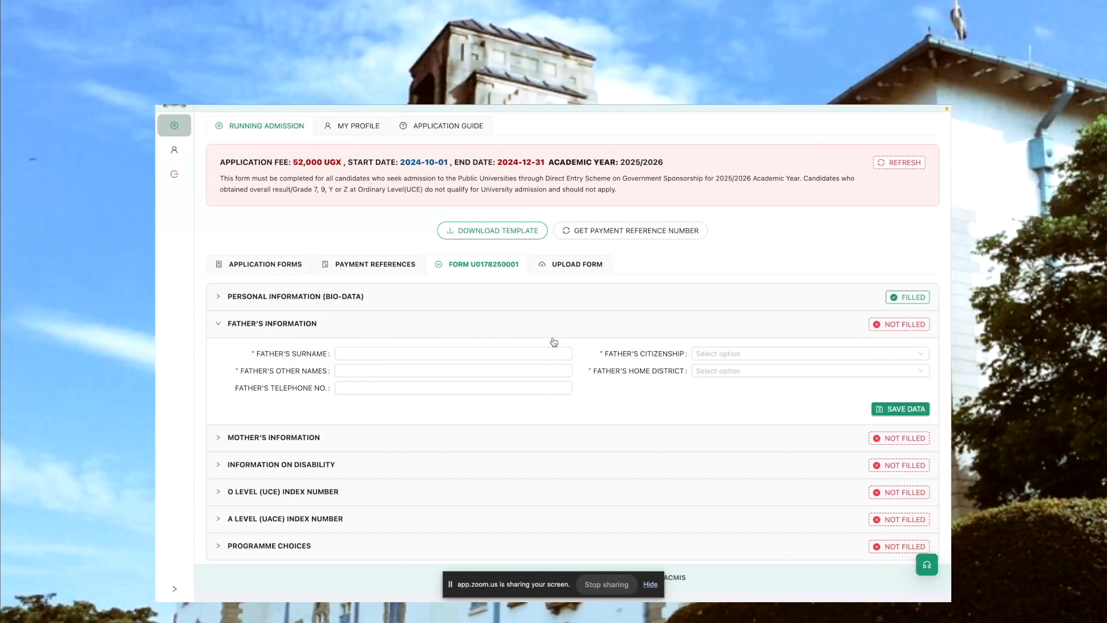
pyautogui.click(407, 354)
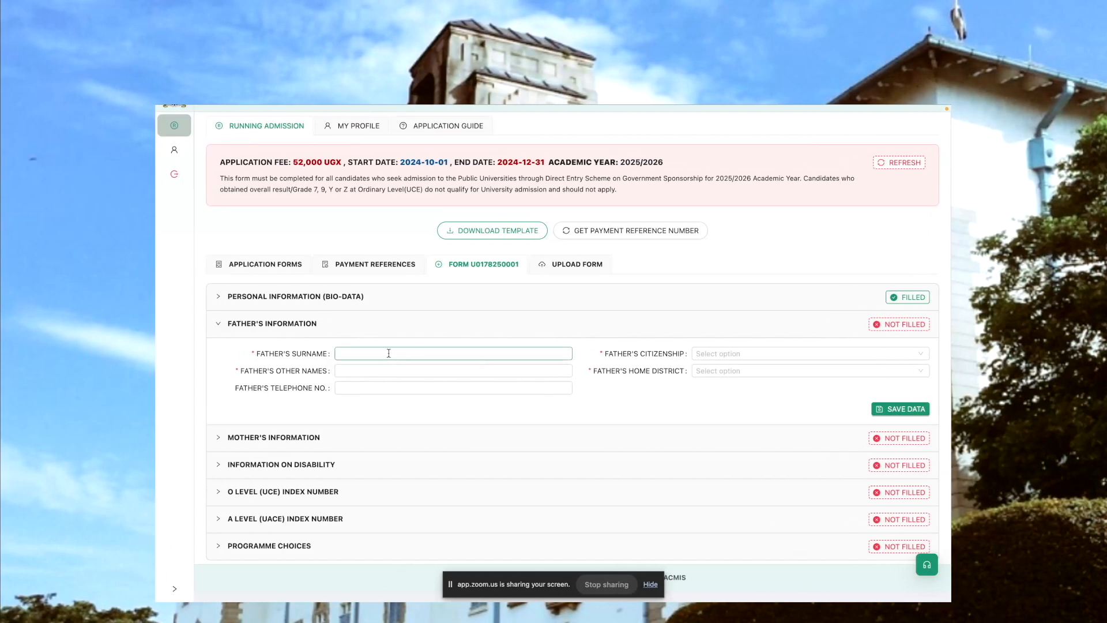
pyautogui.click(388, 350)
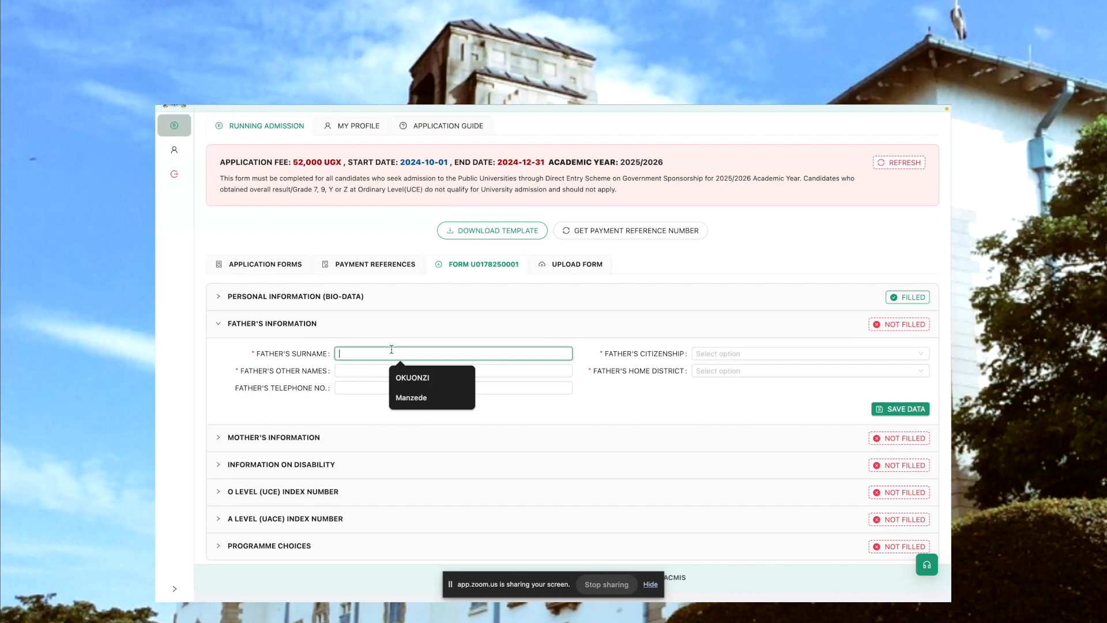
pyautogui.click(419, 369)
pyautogui.click(372, 374)
pyautogui.write('KWANIA')
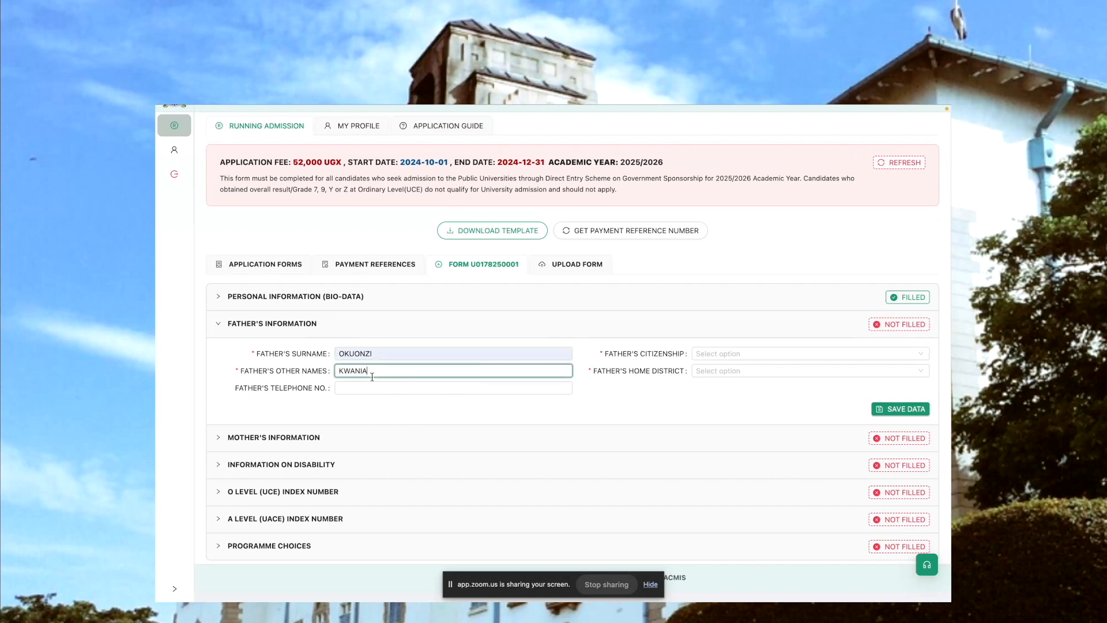
# Leave the father's telephone number blank and set his citizenship to UGANDAN
pyautogui.click(360, 386)
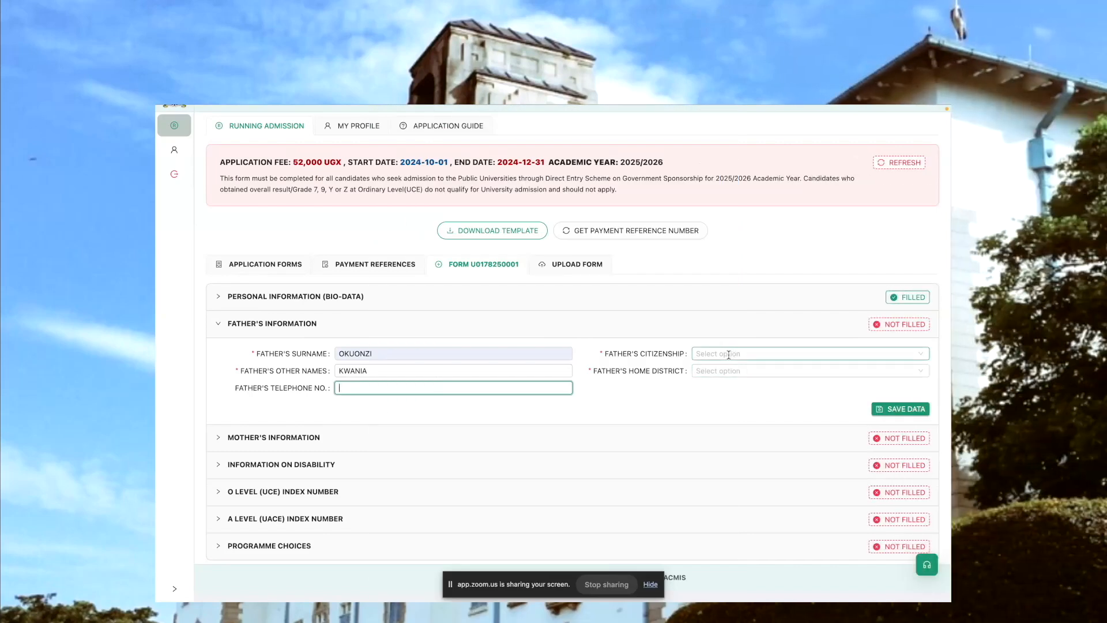
pyautogui.click(728, 354)
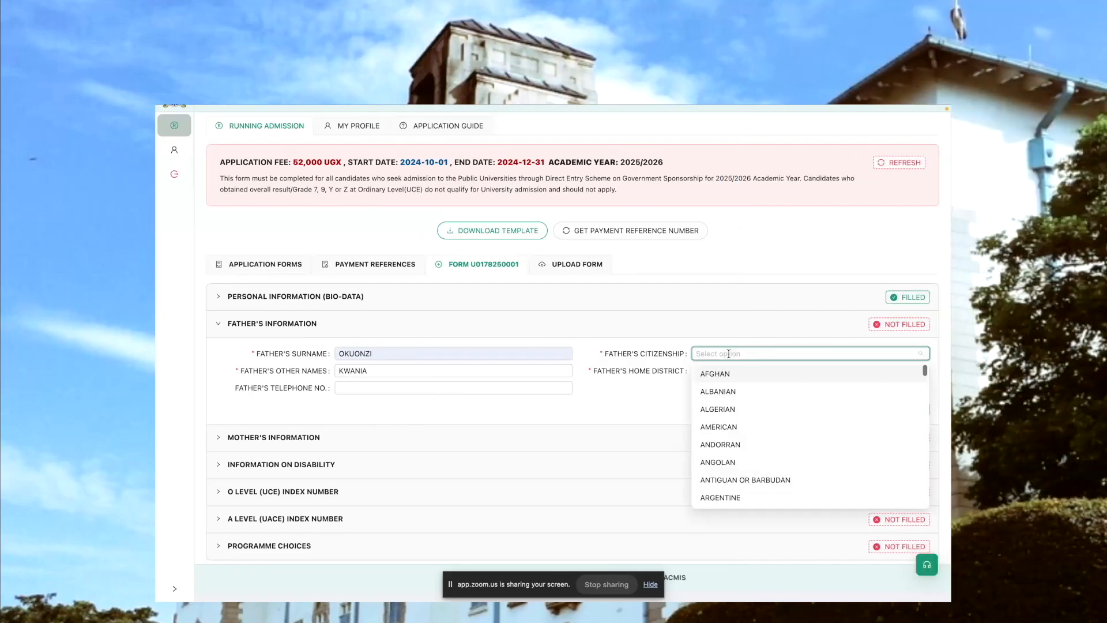
pyautogui.write('uga')
pyautogui.click(732, 375)
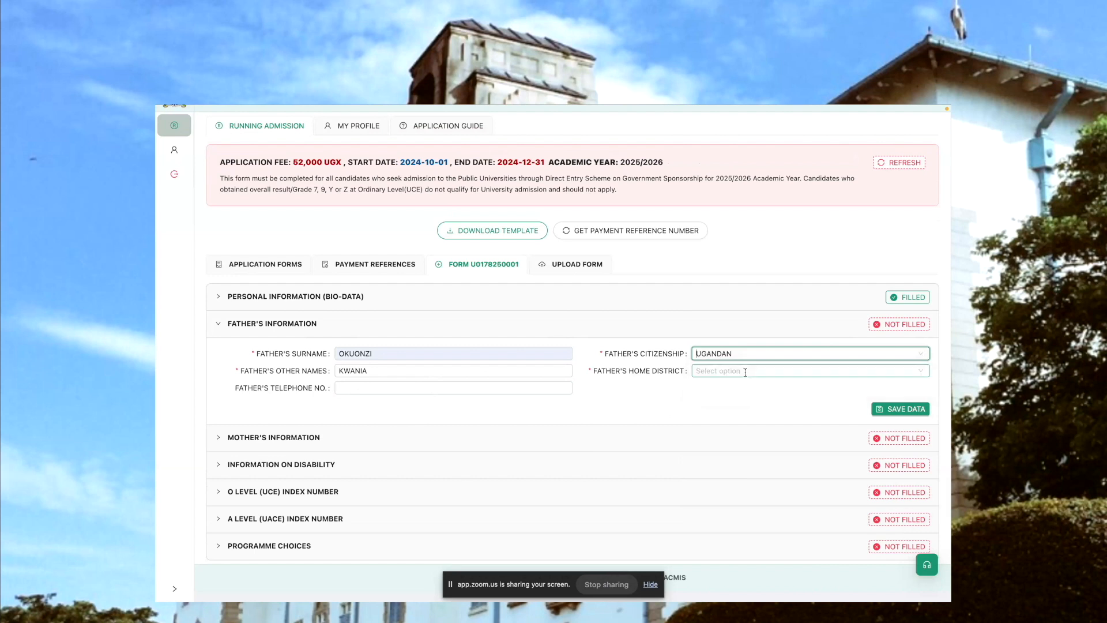
# Set the father's home district to KWANIA and save the father's information
pyautogui.click(735, 372)
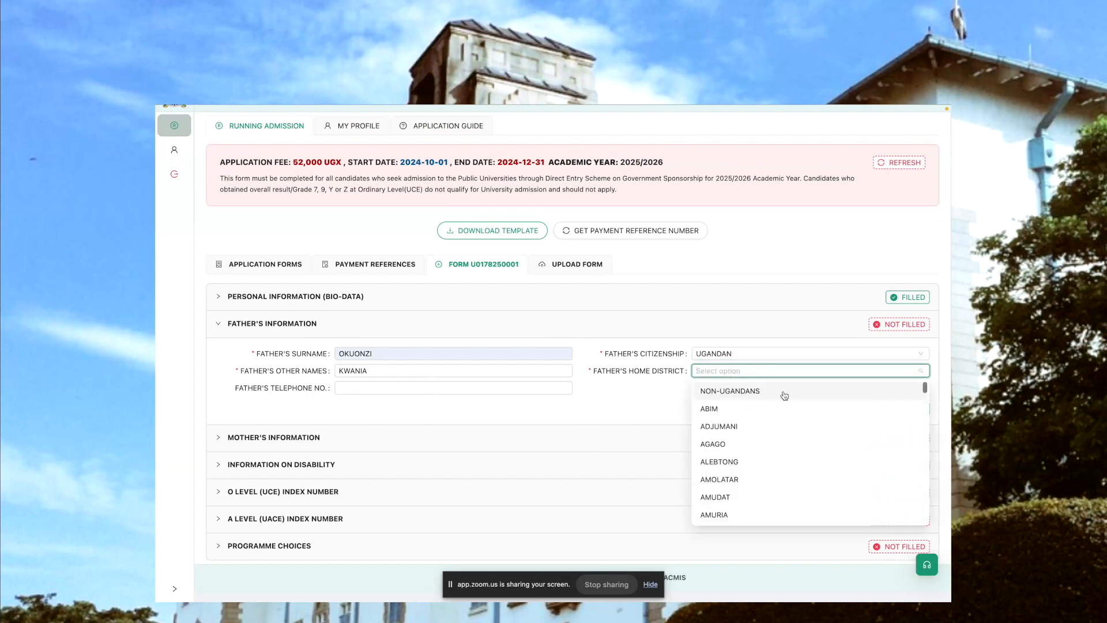
pyautogui.scroll(-15, 733, 499)
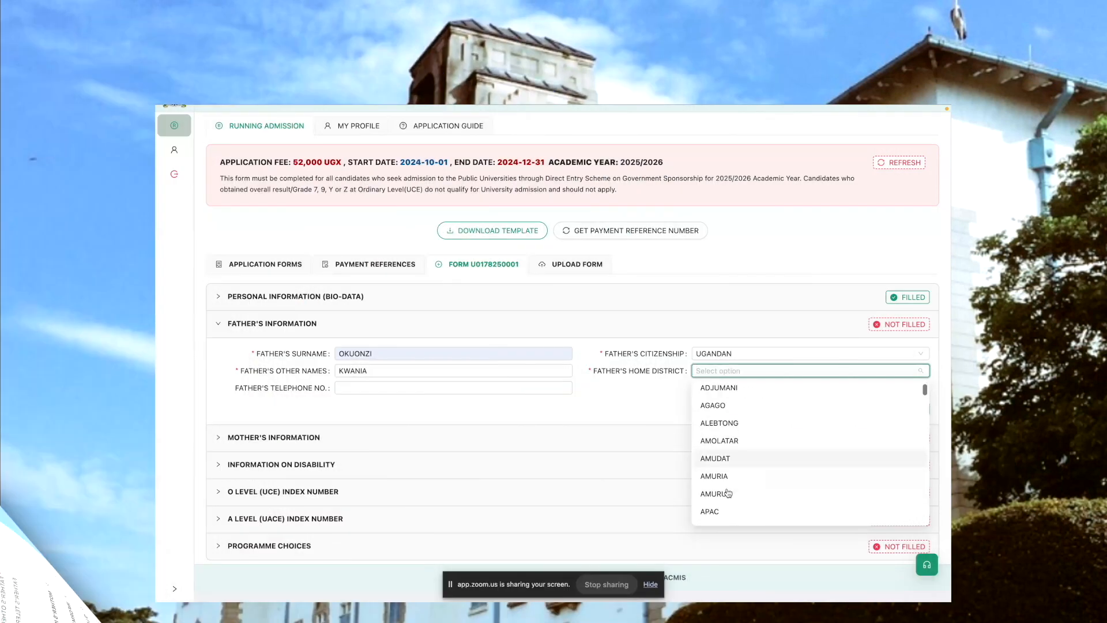
pyautogui.click(742, 423)
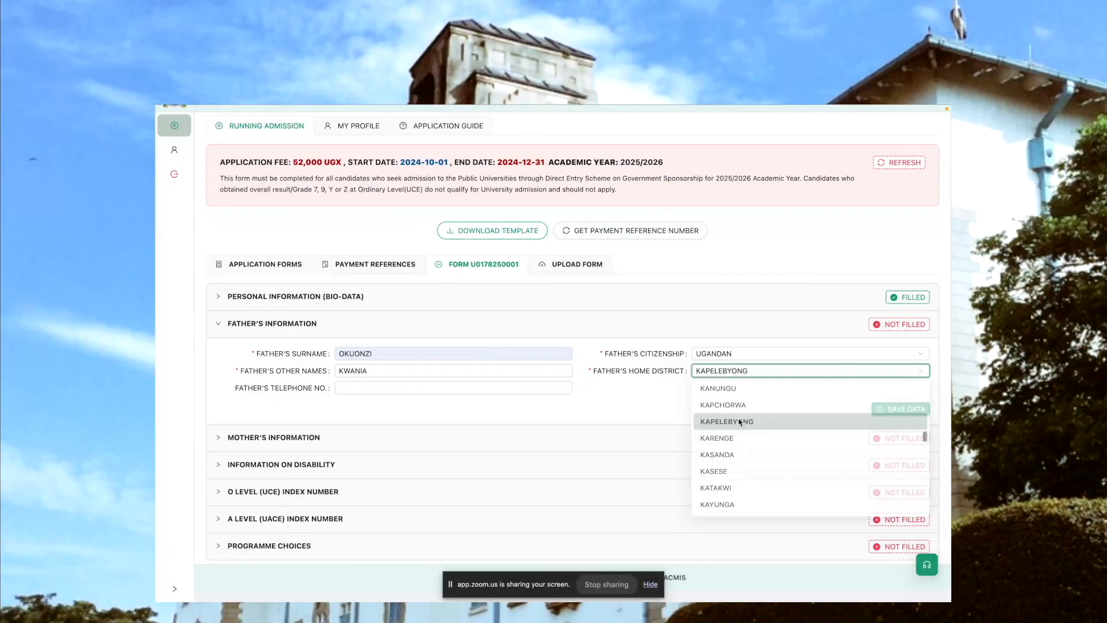
pyautogui.click(771, 369)
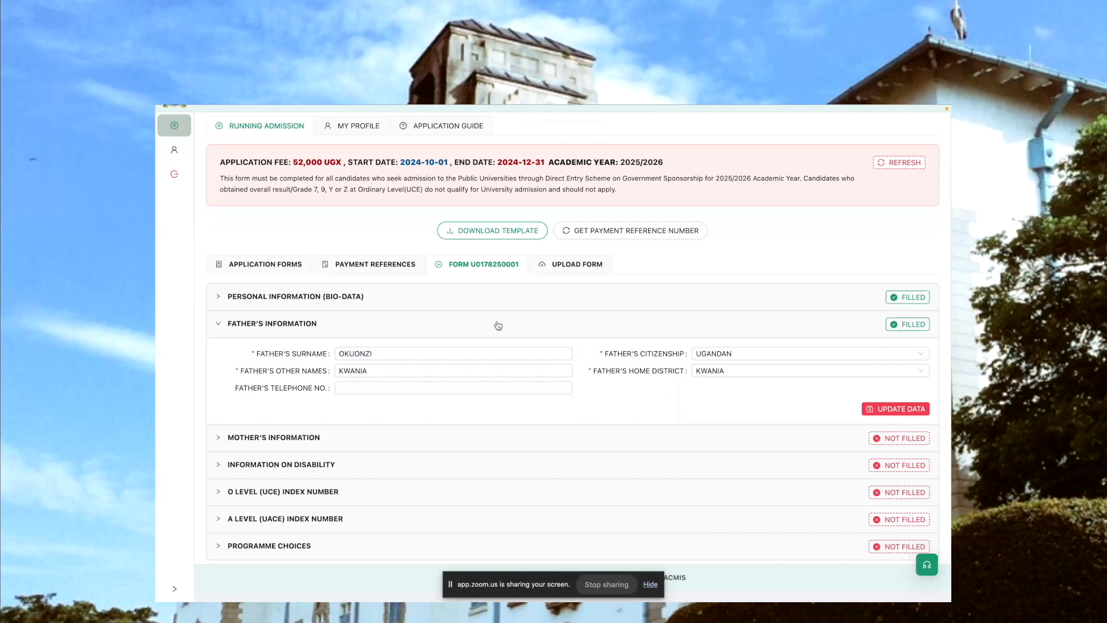
pyautogui.click(409, 348)
# Check the list of application forms, view a blank new form, and return to the list
pyautogui.click(263, 265)
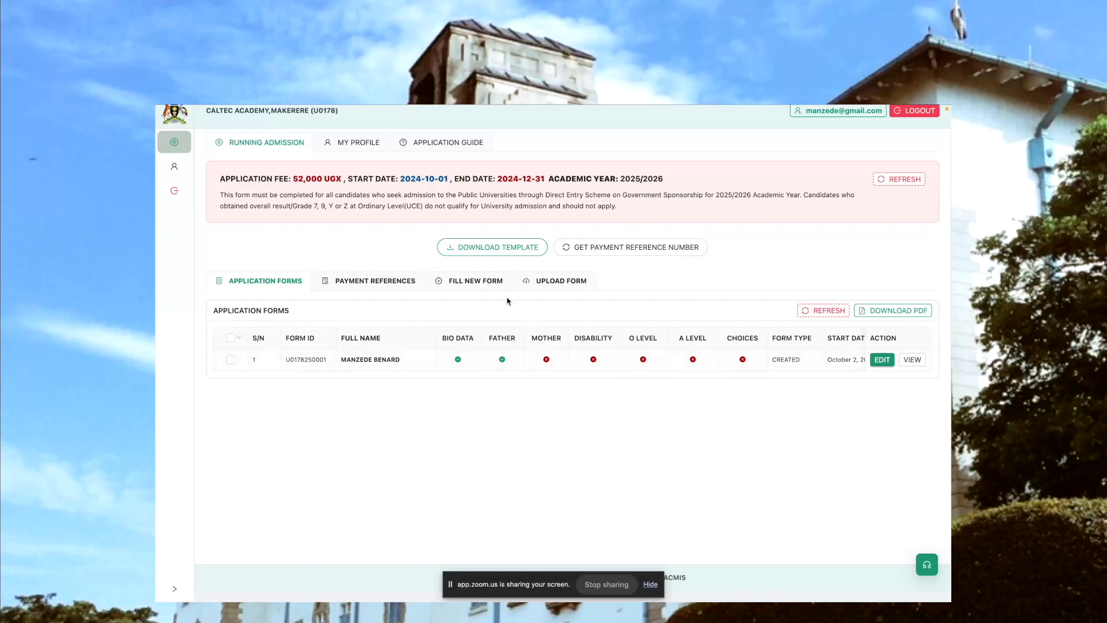
pyautogui.click(474, 281)
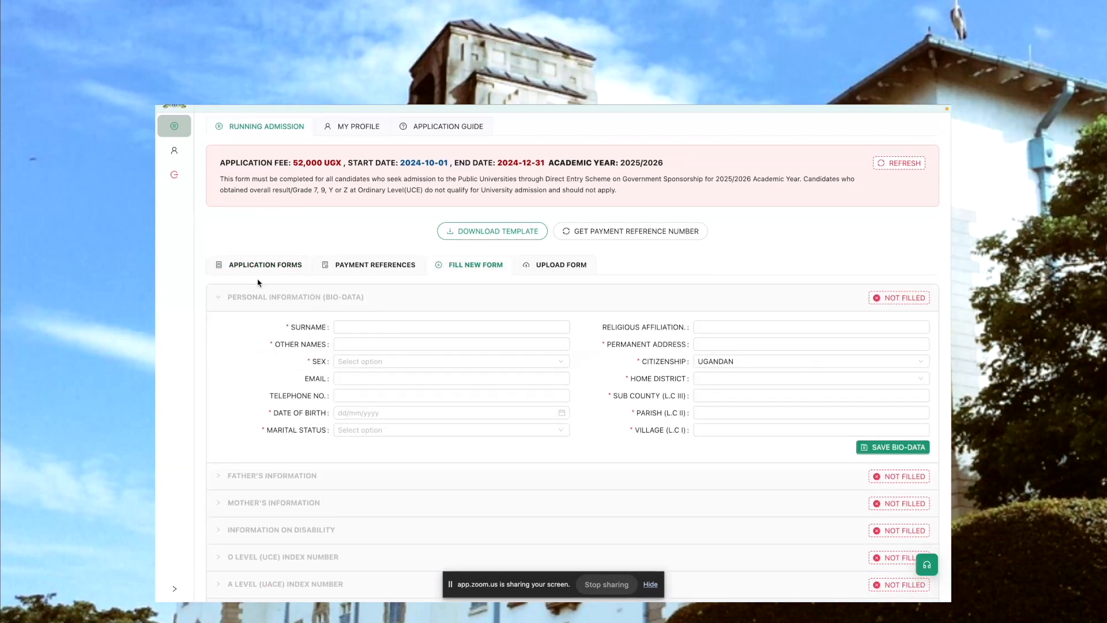
pyautogui.click(250, 266)
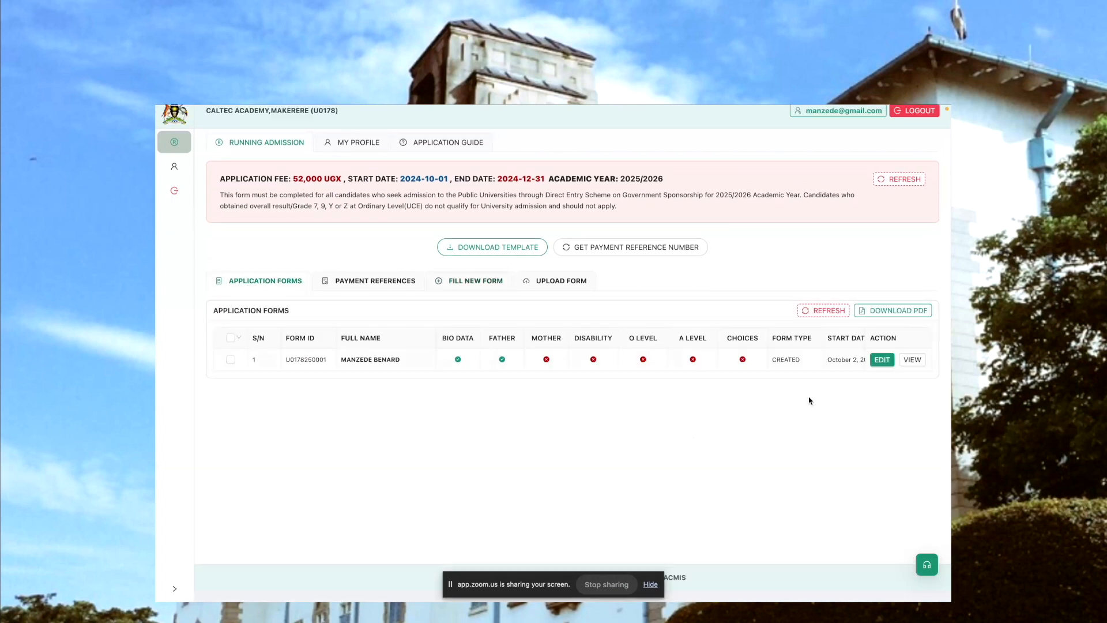
# Reopen the candidate's existing form for editing and fill in the mother's information
pyautogui.click(882, 360)
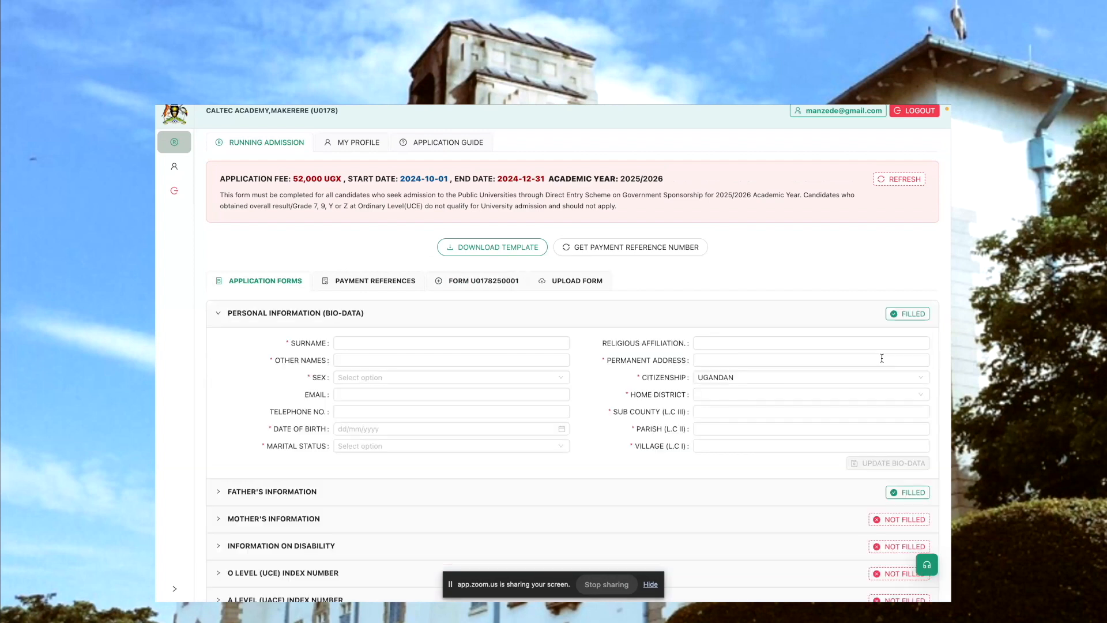
pyautogui.scroll(-2, 882, 359)
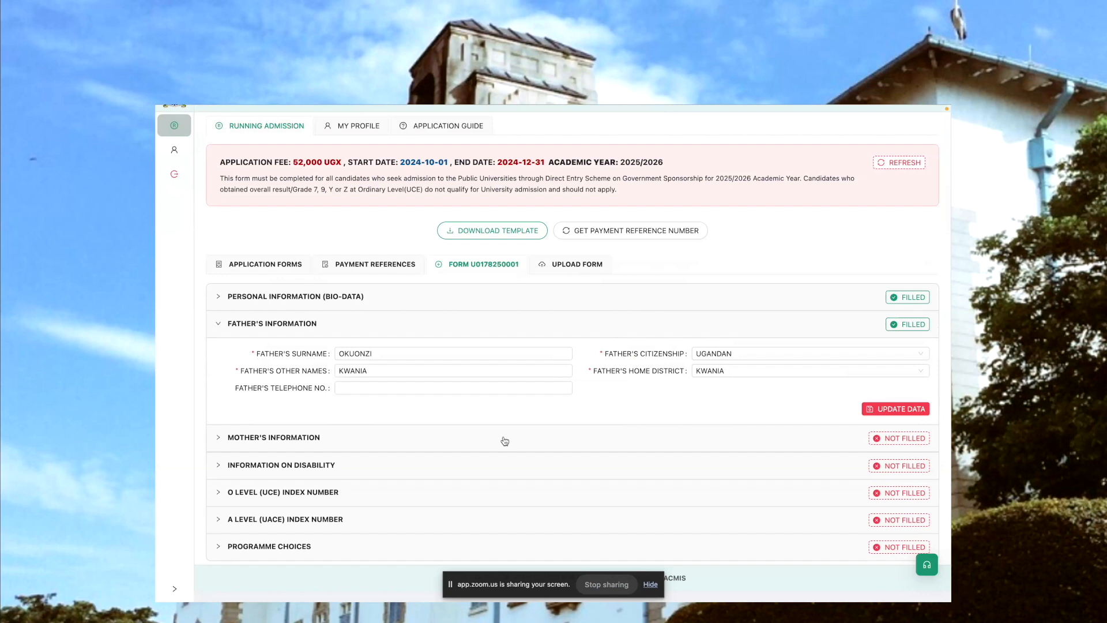
pyautogui.click(504, 441)
pyautogui.click(364, 381)
pyautogui.click(412, 404)
# Set the disability status to DOES NOT HAVE ANY DISABILITY and save the disability information
pyautogui.click(366, 400)
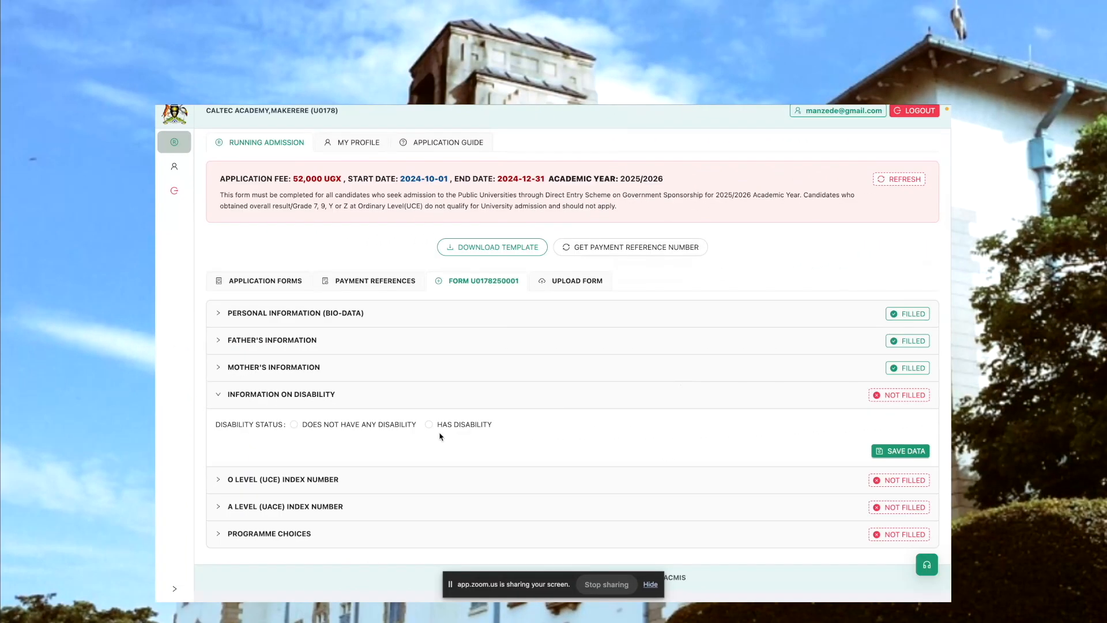
pyautogui.click(357, 426)
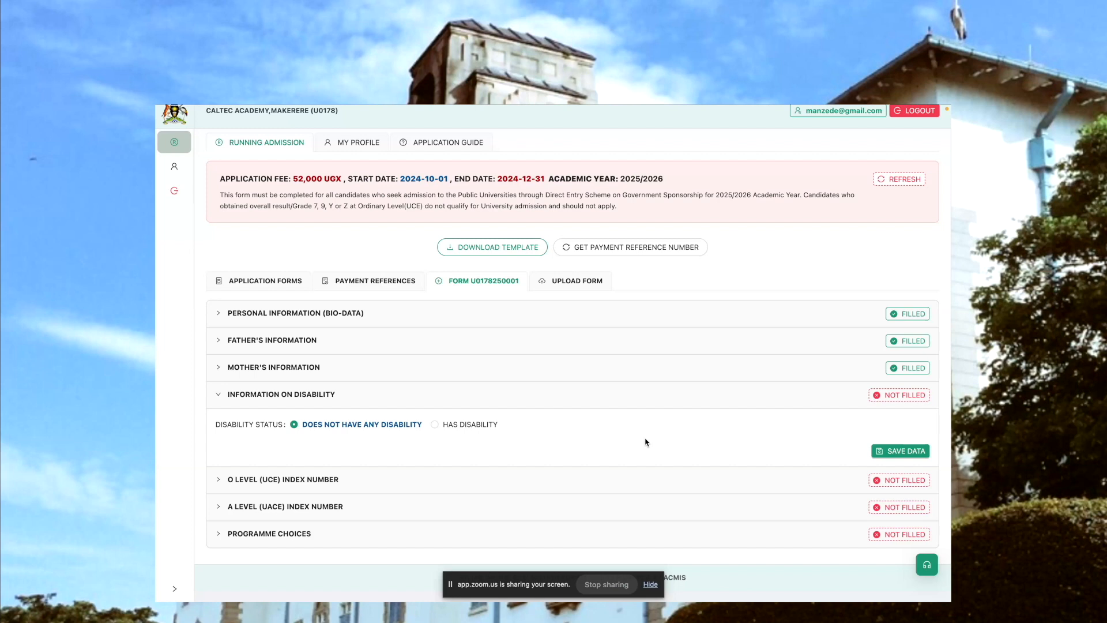
pyautogui.click(901, 451)
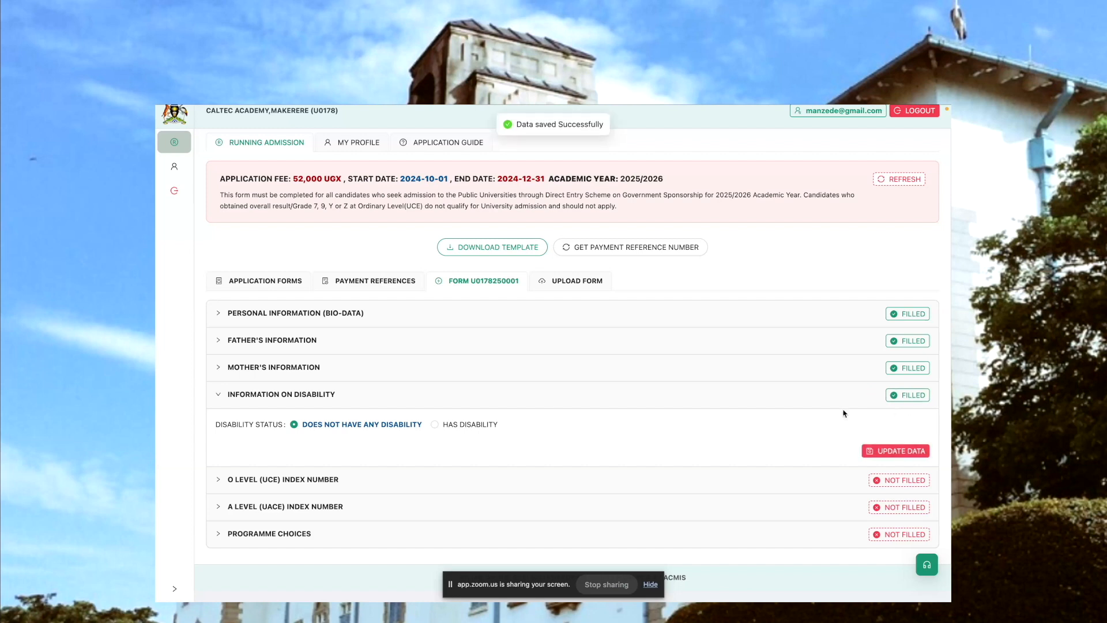
# Switch the disability status to HAS DISABILITY to view the choices for type of disability
pyautogui.click(466, 428)
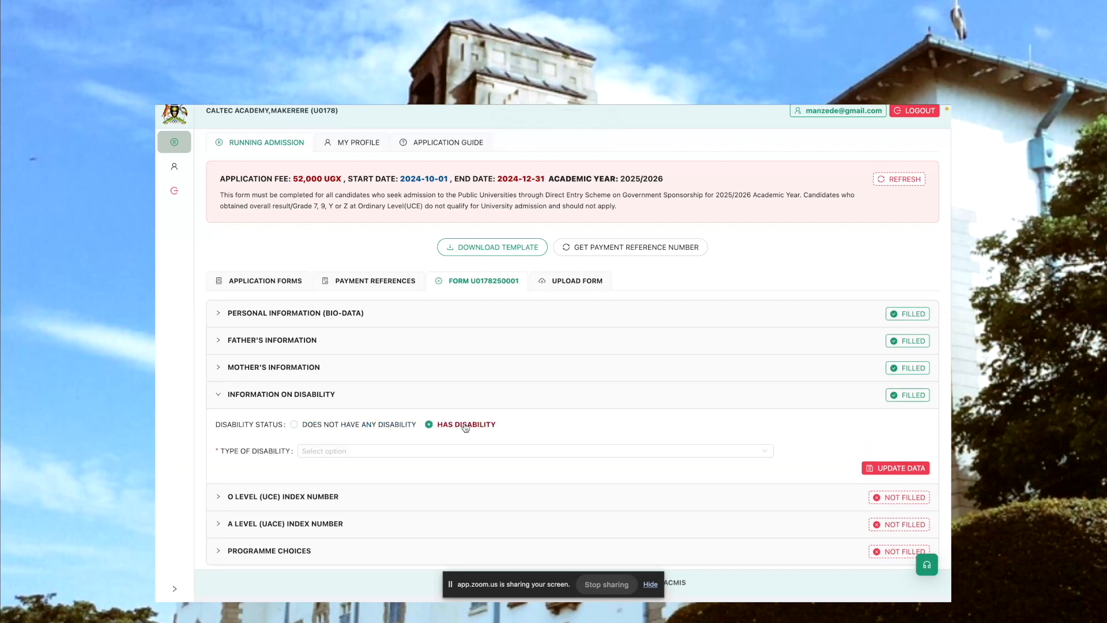
pyautogui.click(481, 451)
# Mark the candidate as having UCE results and choose MAKERERE COLLEGE SCHOOL - [U0043] as the O level UNEB center
pyautogui.click(439, 491)
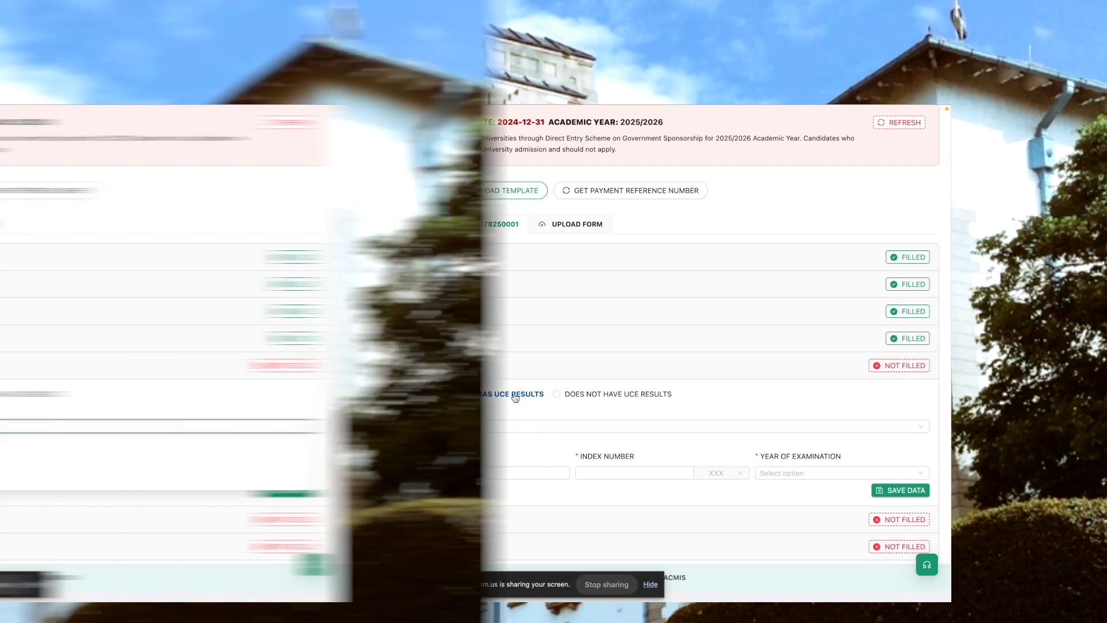
pyautogui.click(414, 426)
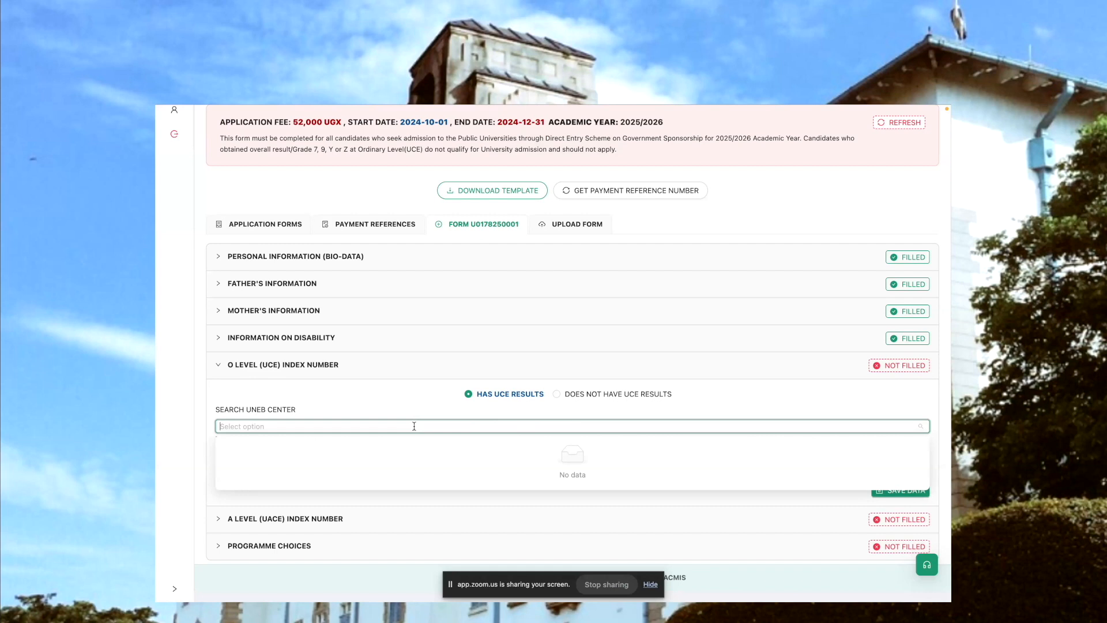
pyautogui.write('makerr')
pyautogui.press('BackSpace')
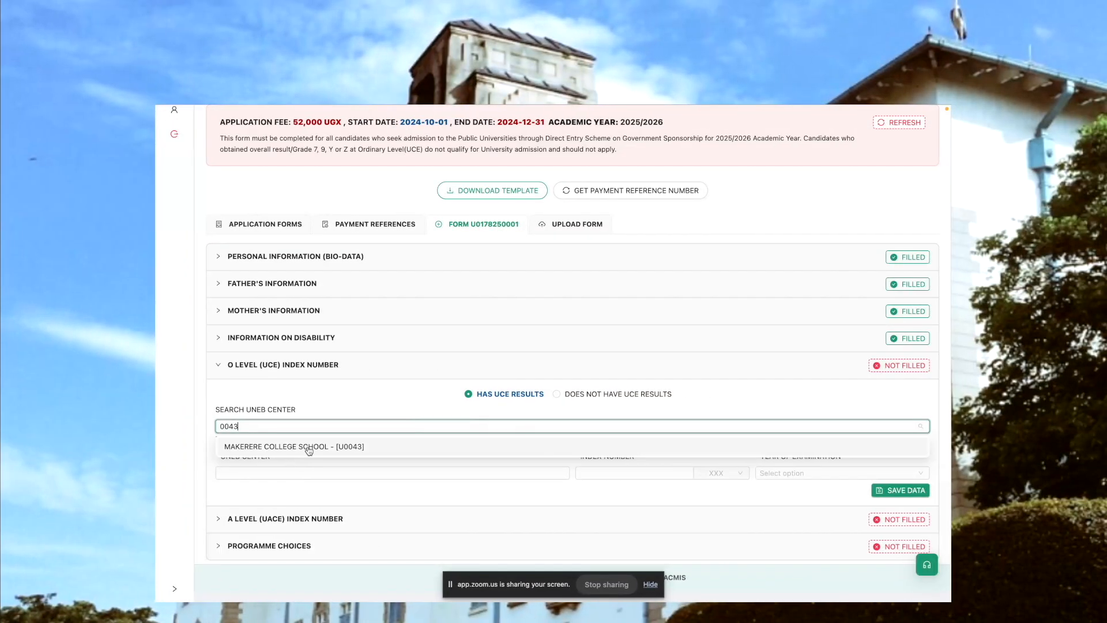
pyautogui.click(309, 447)
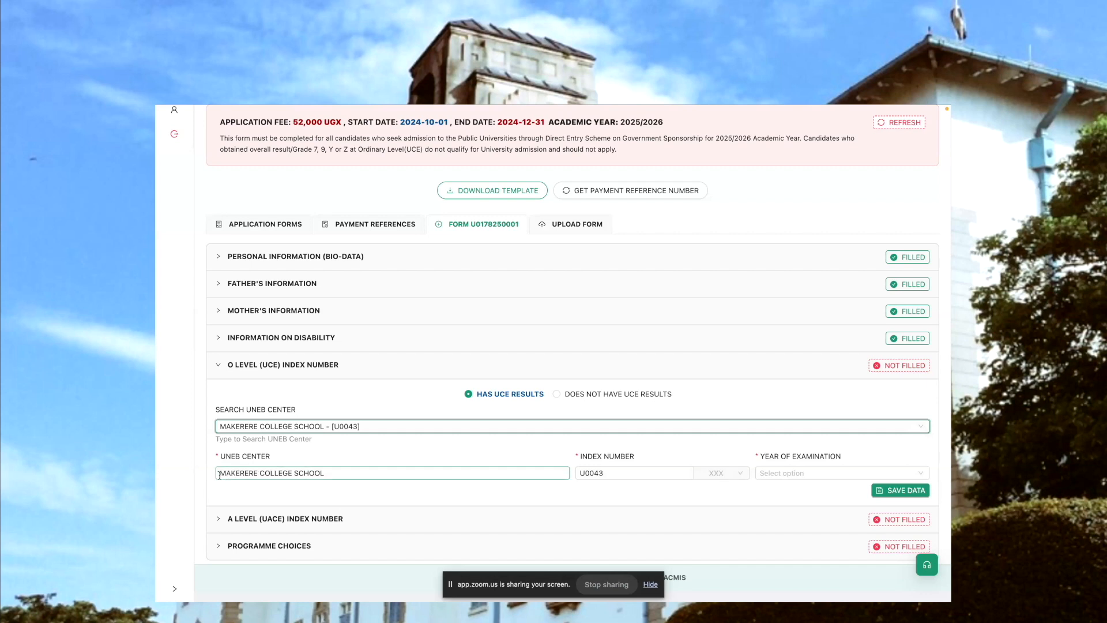
# Select the candidate's O level index number and examination year 2022, and save the data
pyautogui.click(613, 476)
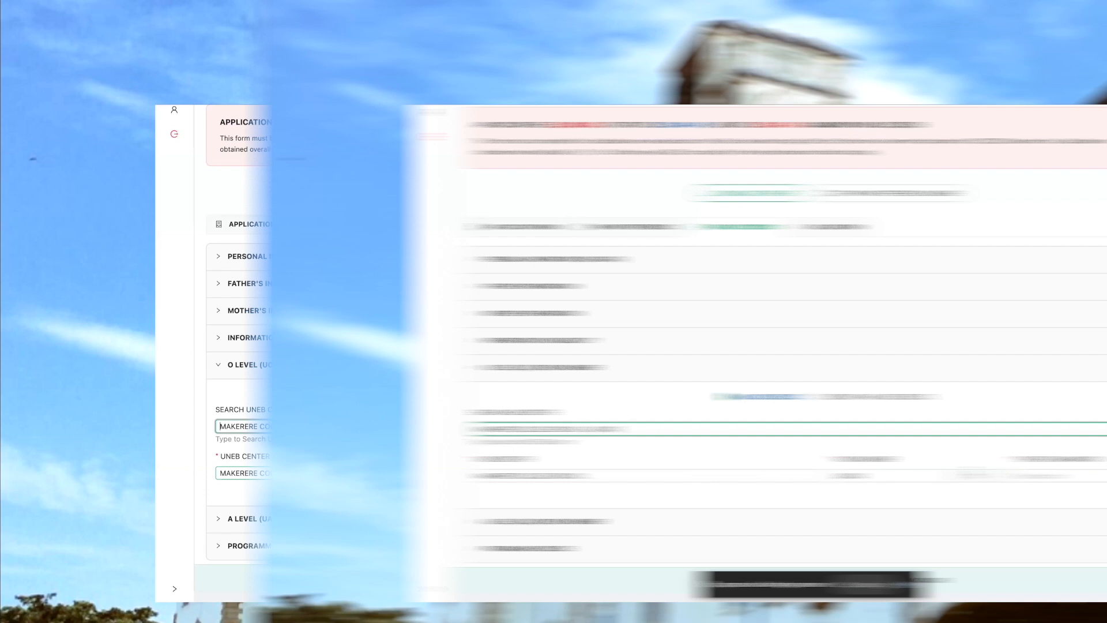
pyautogui.click(721, 472)
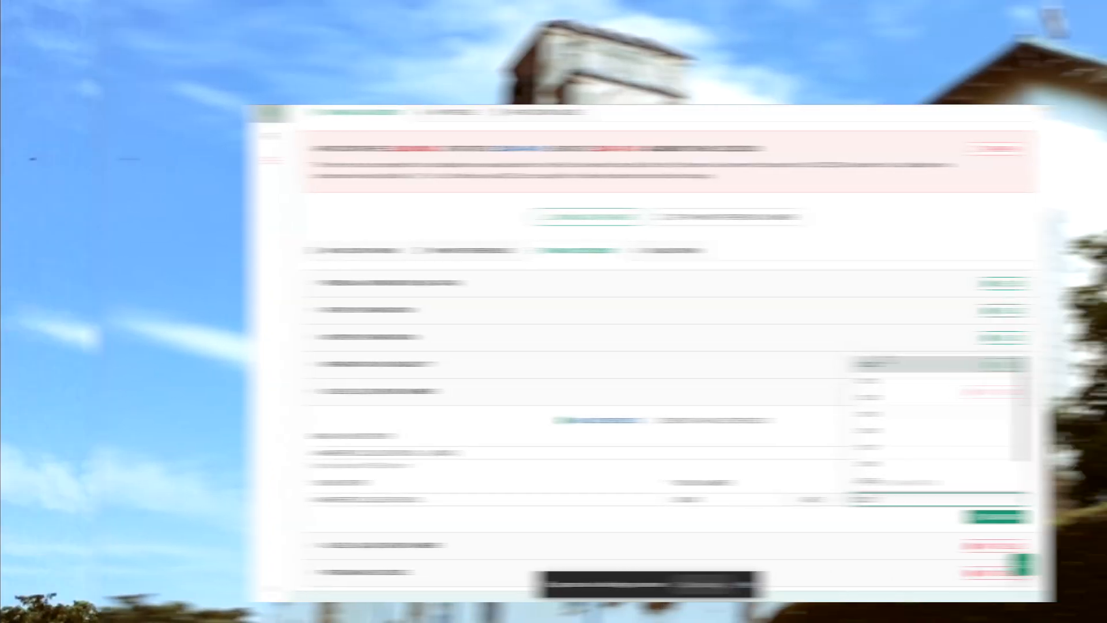
pyautogui.scroll(-1, 873, 480)
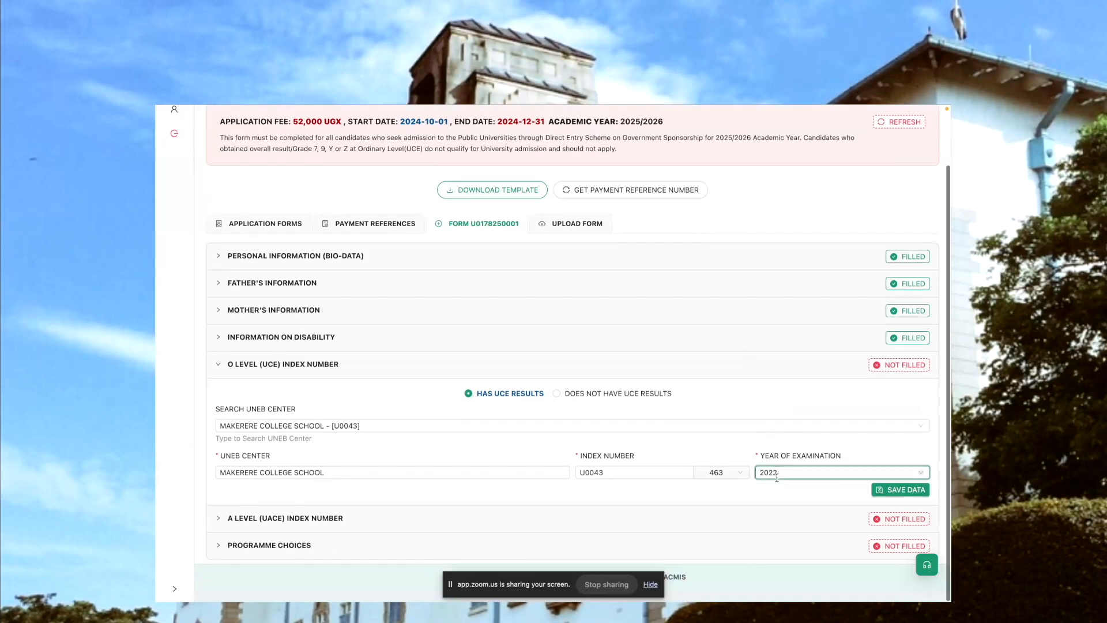
pyautogui.click(901, 491)
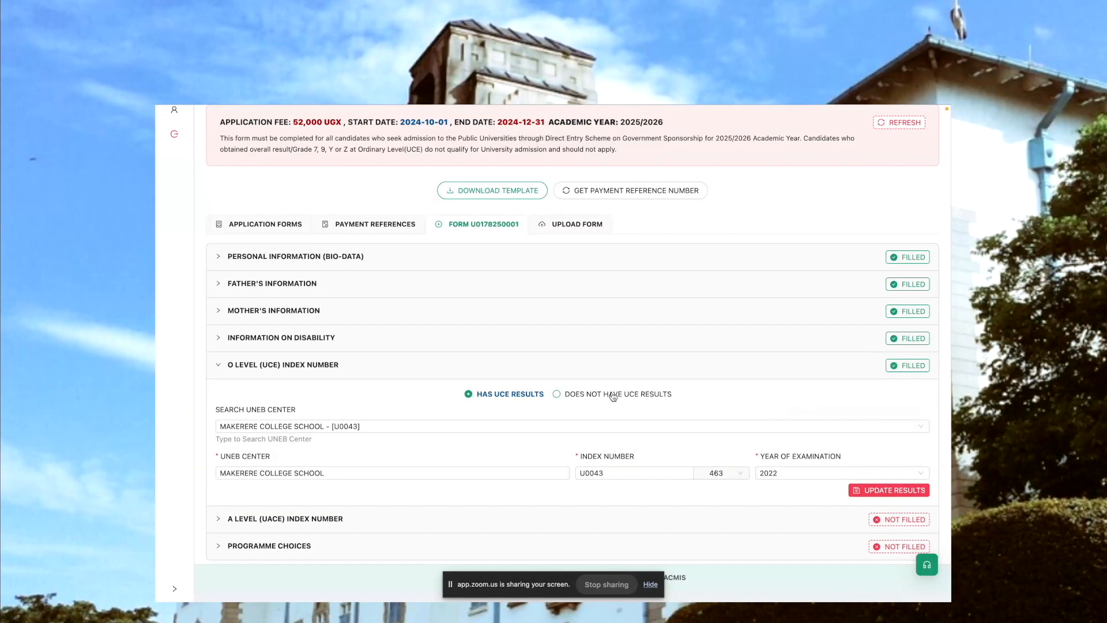
# View what the O level section offers for a candidate who does not have UCE results
pyautogui.click(610, 394)
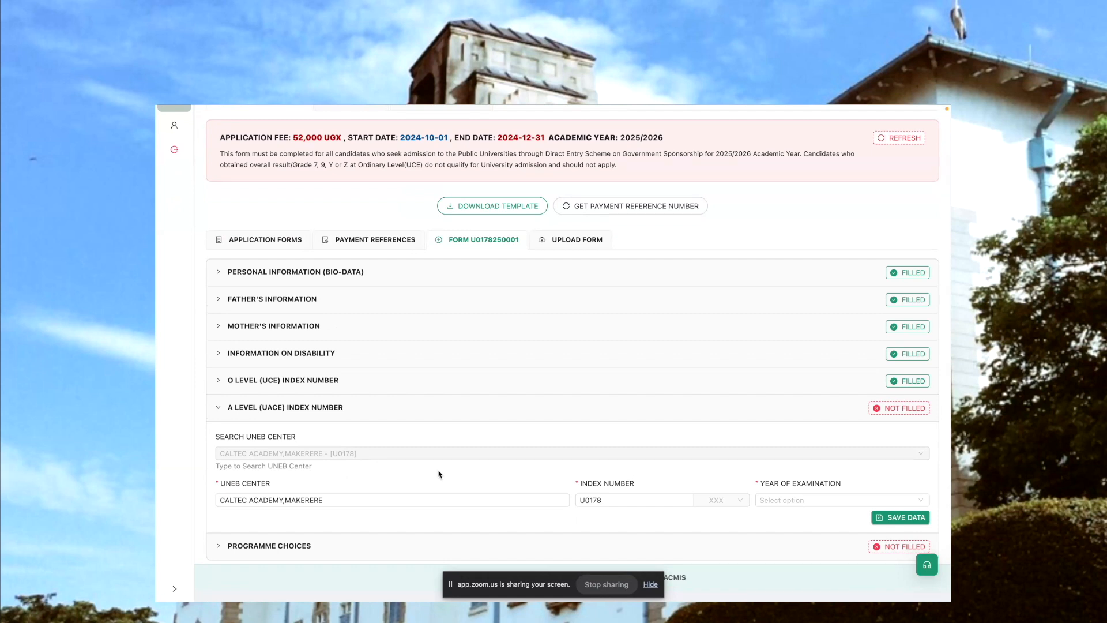
# In the A level (UACE) section, select the candidate's index number and examination year 2024, and save the data
pyautogui.click(718, 499)
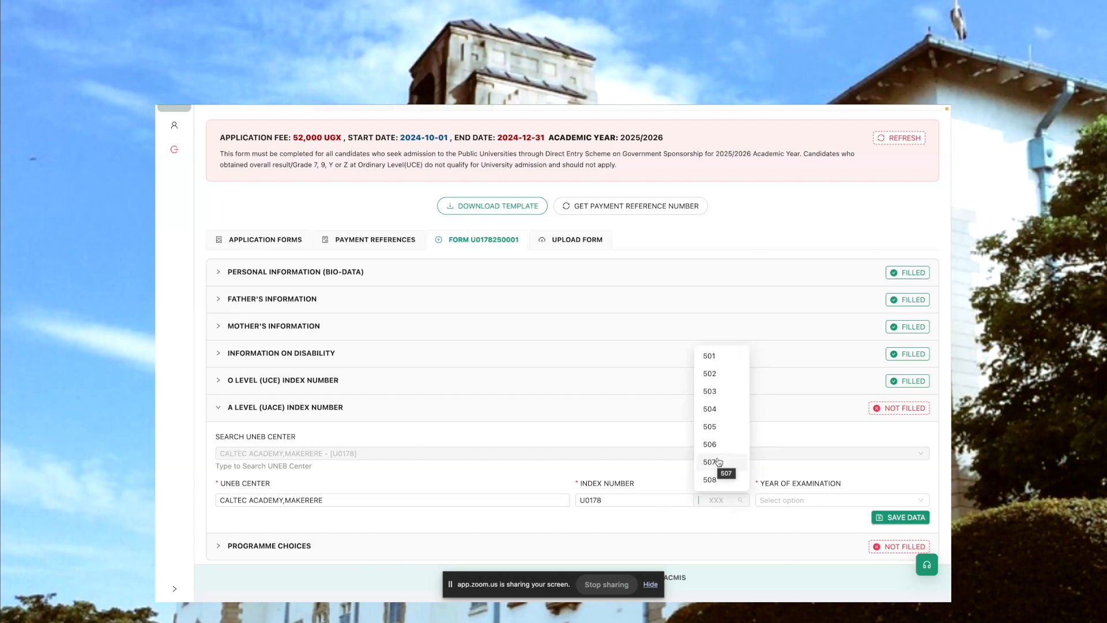
pyautogui.scroll(-20, 719, 461)
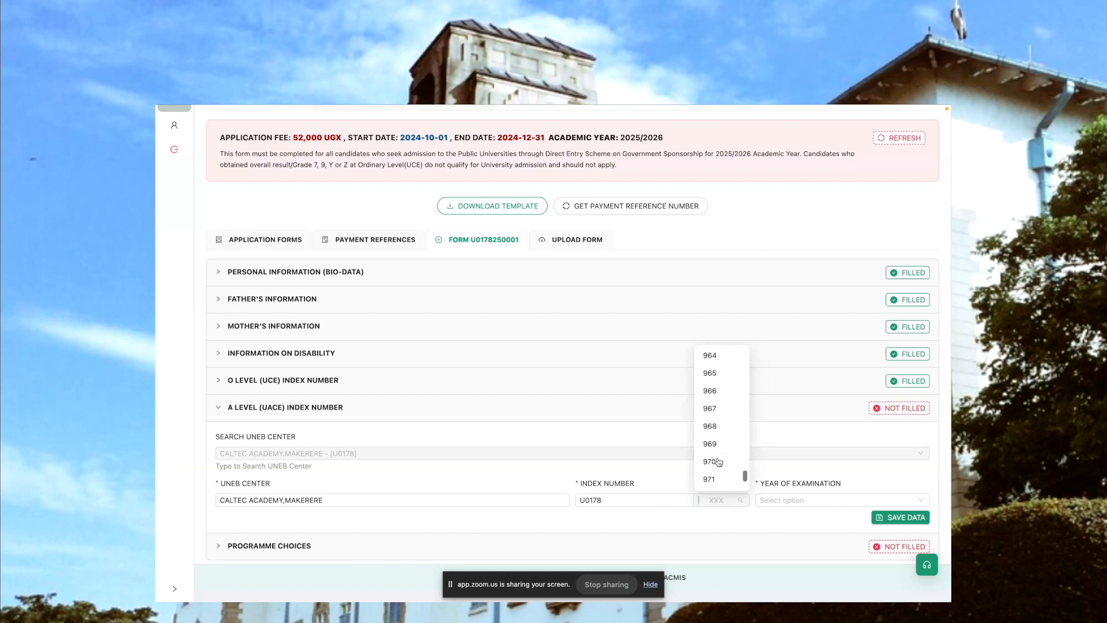
pyautogui.scroll(-5, 718, 462)
pyautogui.click(718, 462)
pyautogui.click(799, 502)
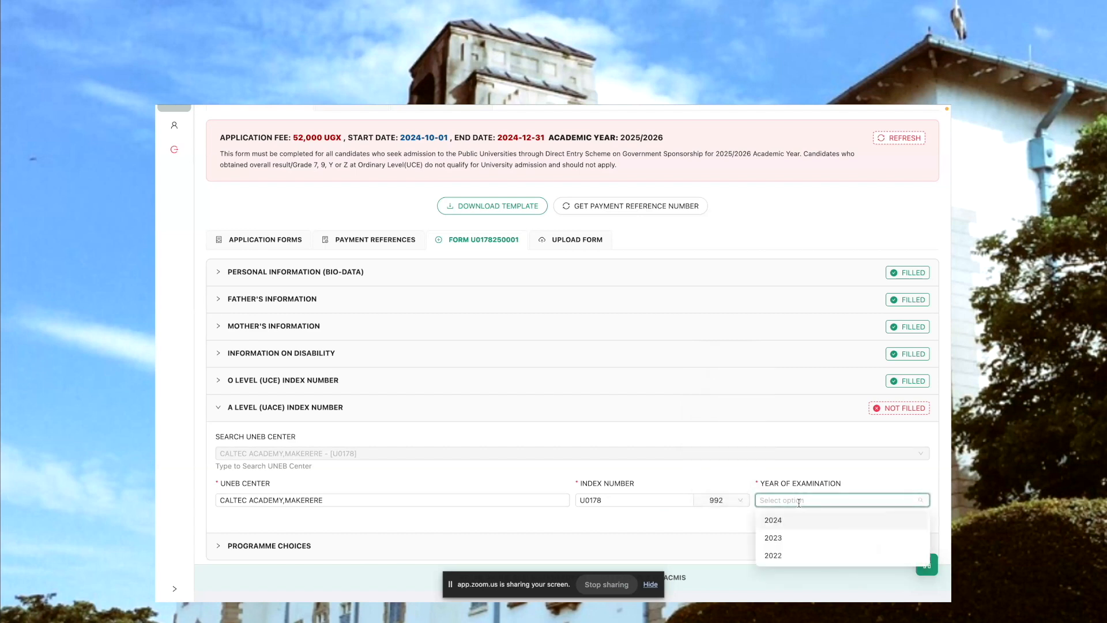
pyautogui.click(776, 521)
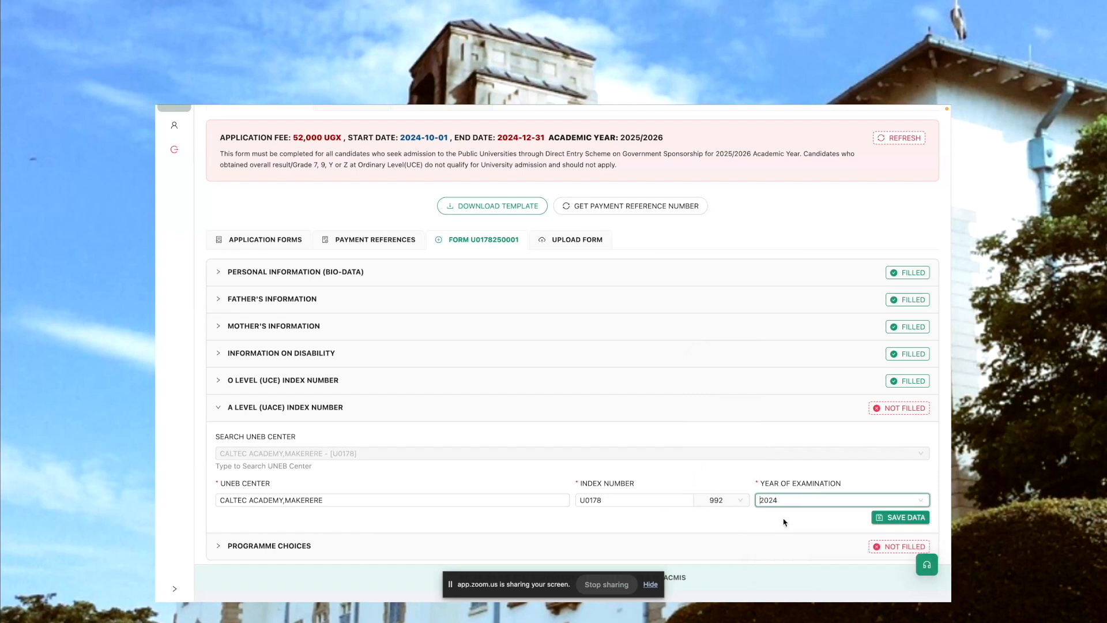
pyautogui.click(894, 518)
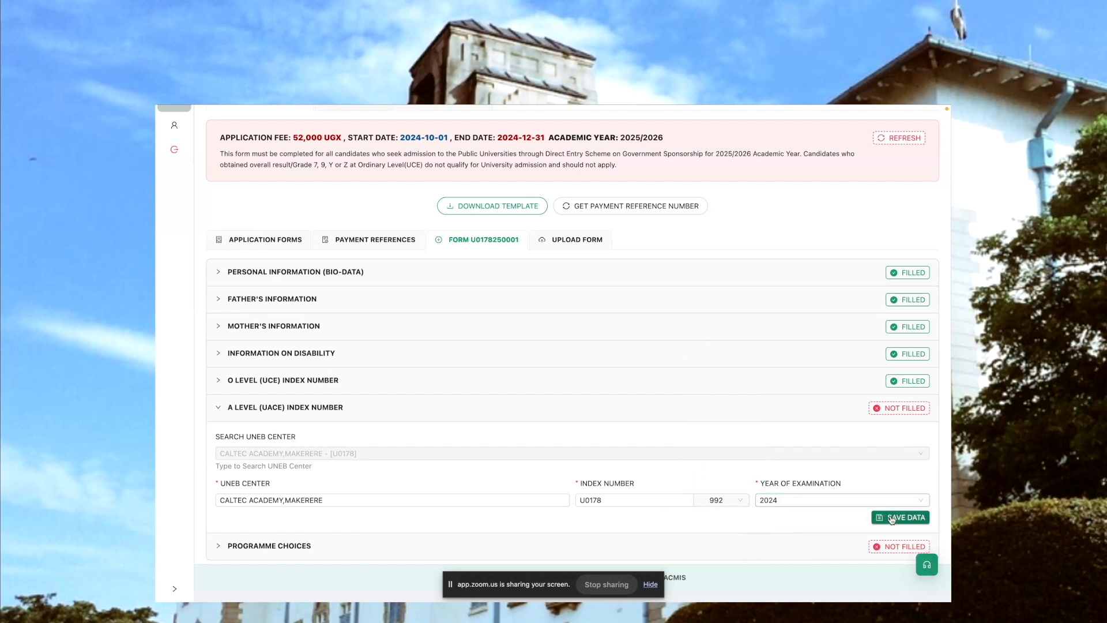